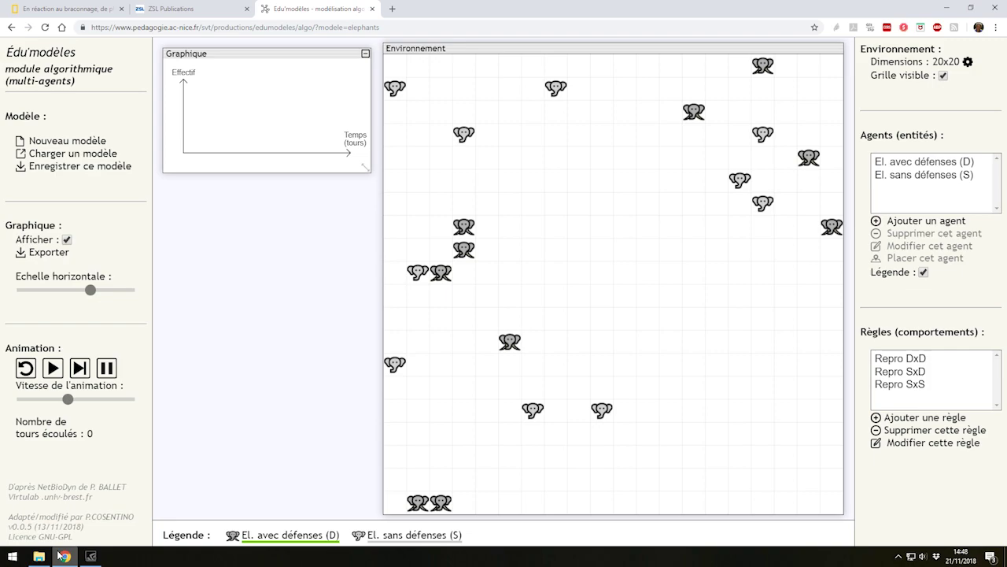
Read the National Geographic article on elephants born without tusks, highlighting the passage about poaching pressure ("pression de braconnage").
click(15, 7)
scroll(167, 303, up, 1)
scroll(167, 303, up, 2)
scroll(167, 303, up, 15)
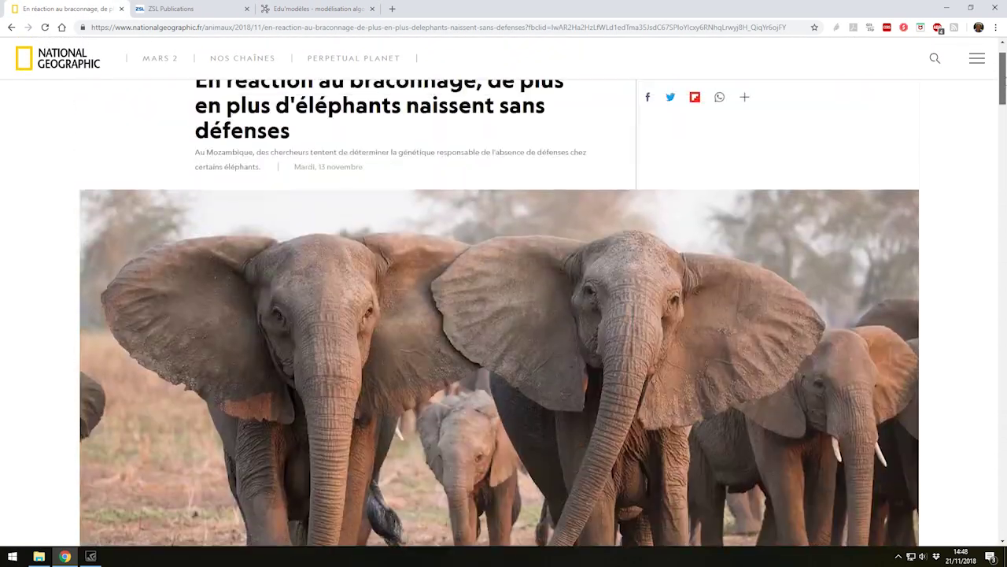
scroll(504, 292, up, 1)
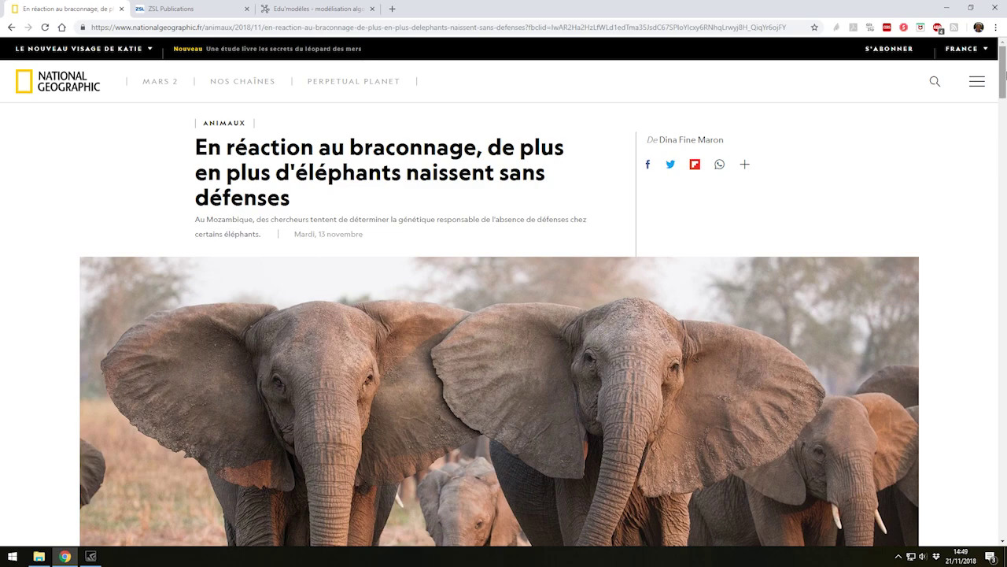
drag(1004, 75, 1004, 180)
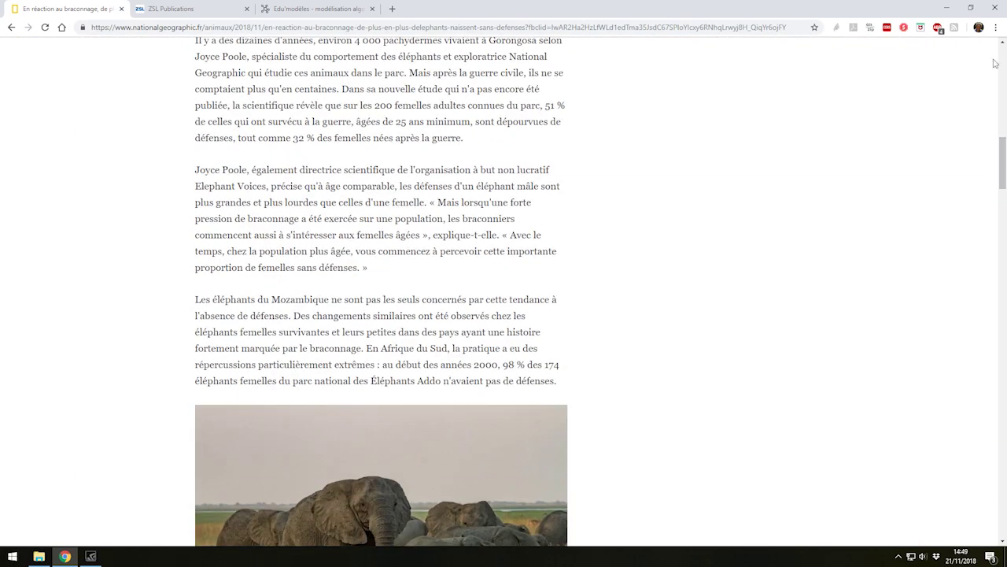
drag(200, 218, 289, 218)
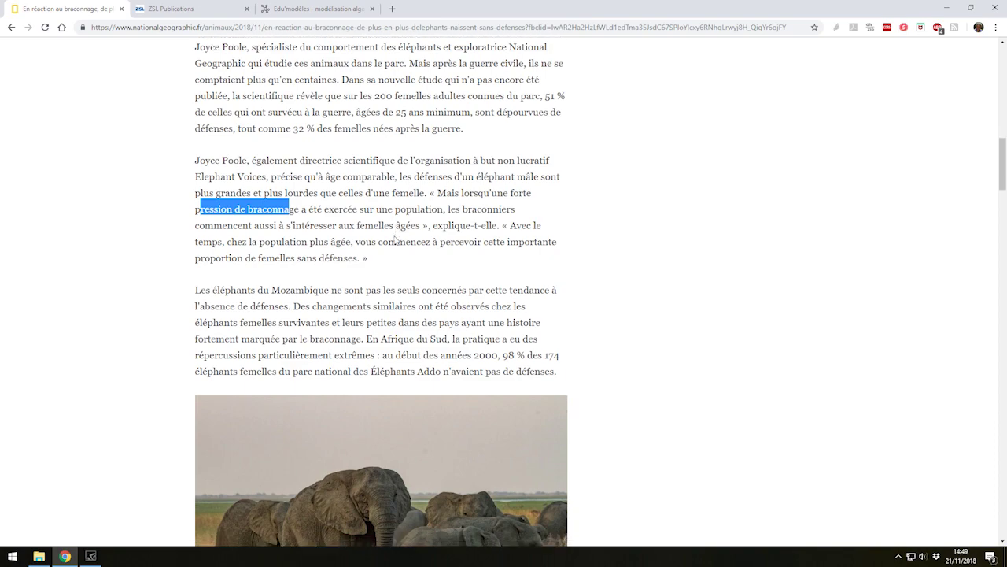
scroll(386, 234, down, 8)
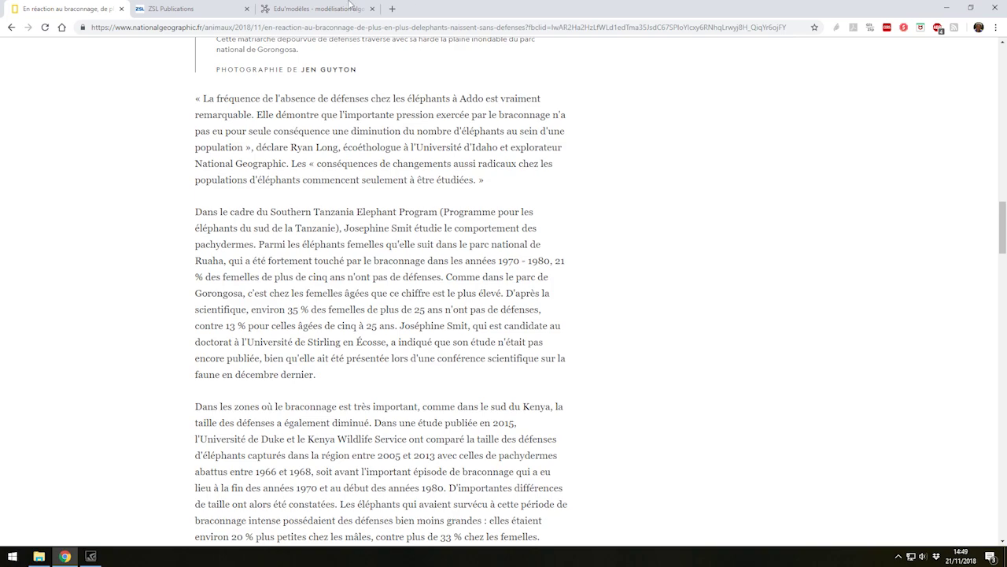
Return to the elephant model and inspect the settings of the Repro DxD, Repro SxS and Repro SxD rules without changing them.
click(292, 6)
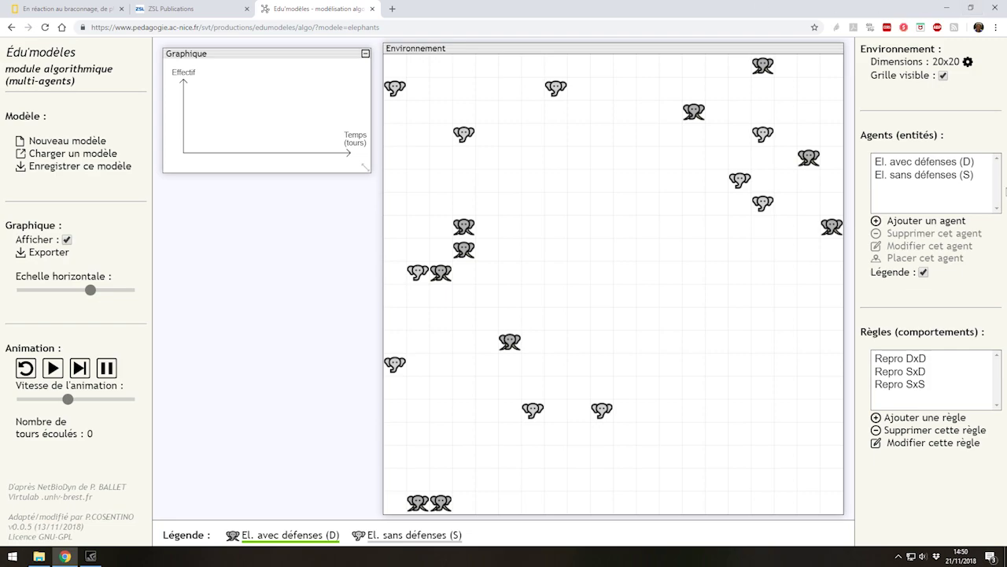
double_click(889, 358)
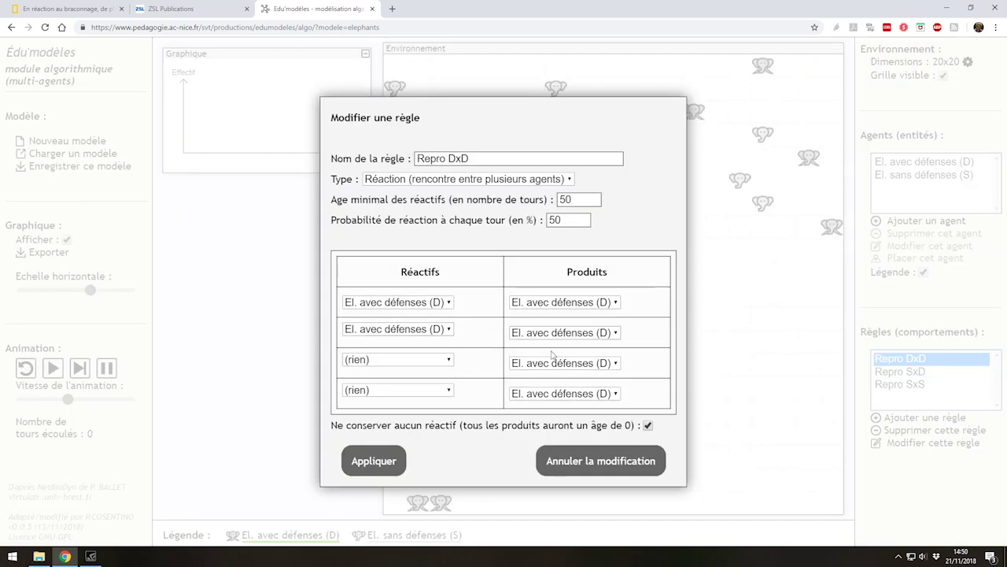
click(551, 468)
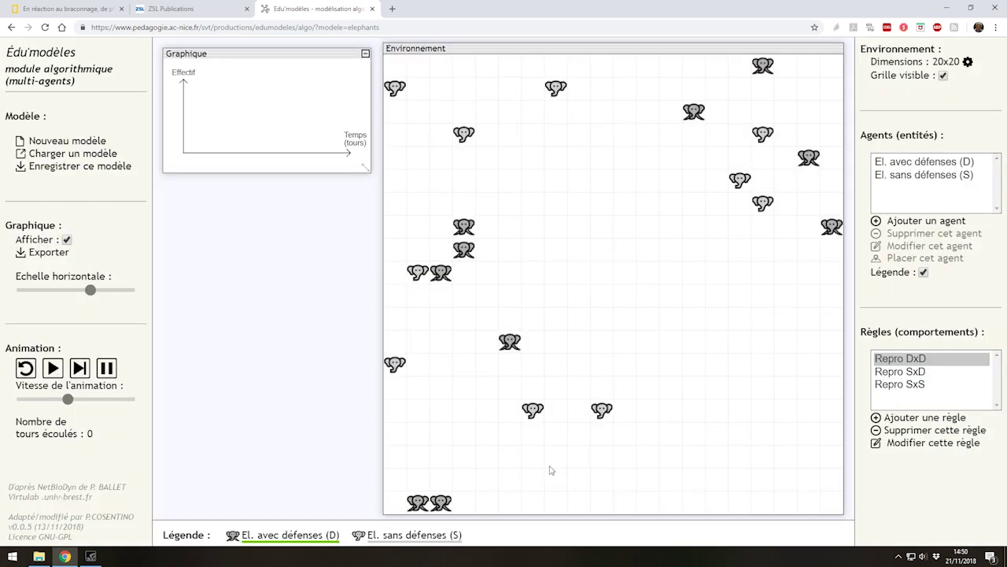
double_click(913, 385)
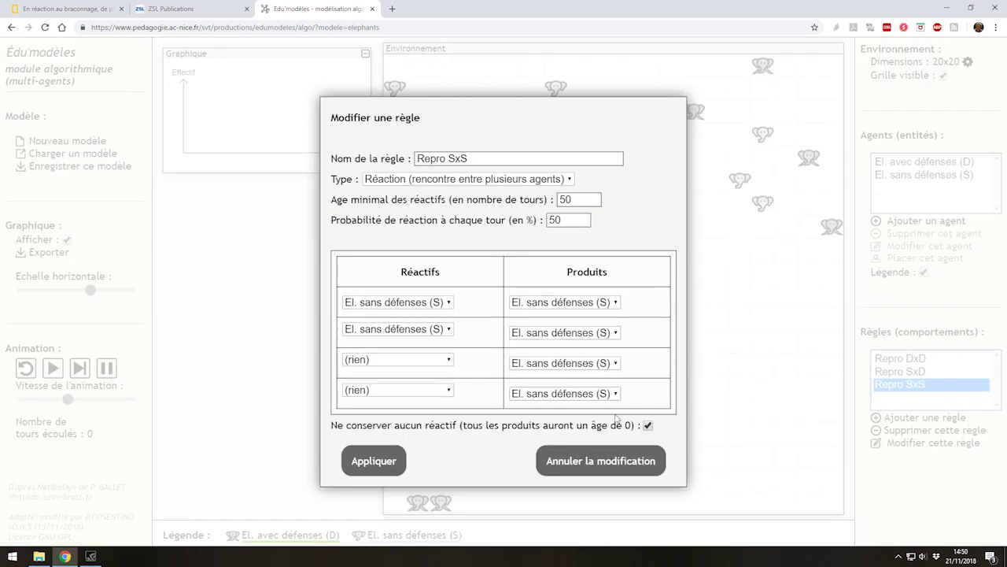
click(598, 470)
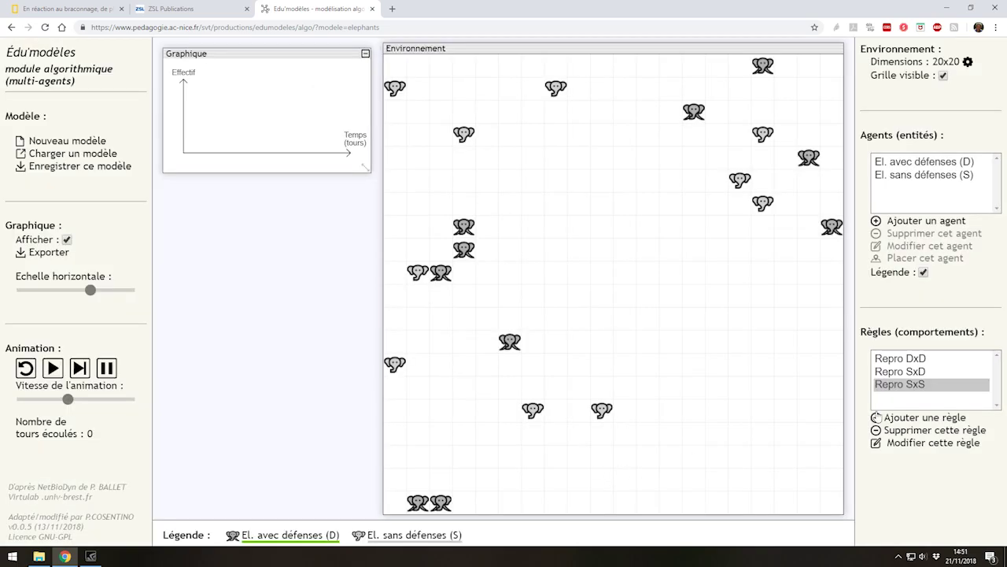
double_click(891, 371)
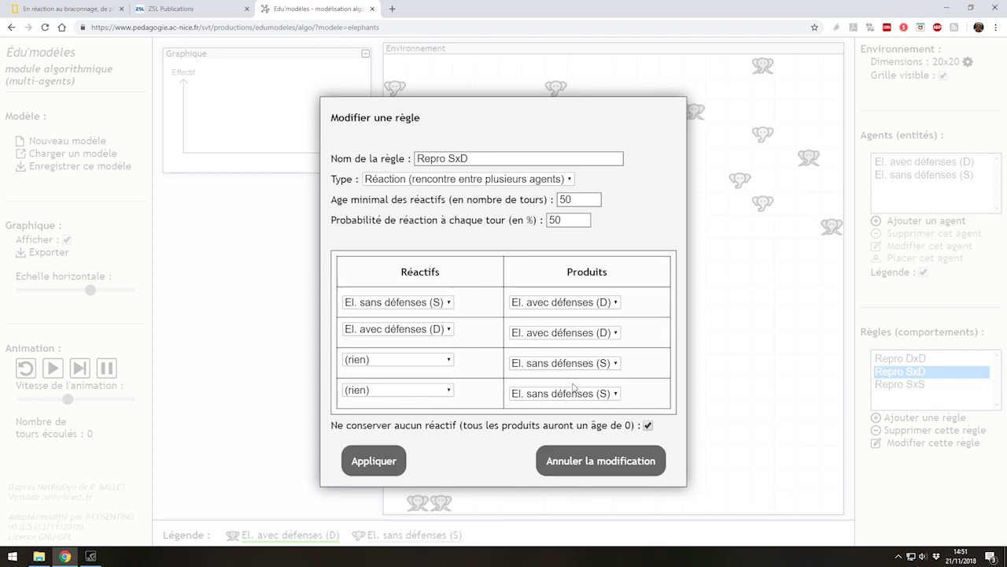
click(625, 460)
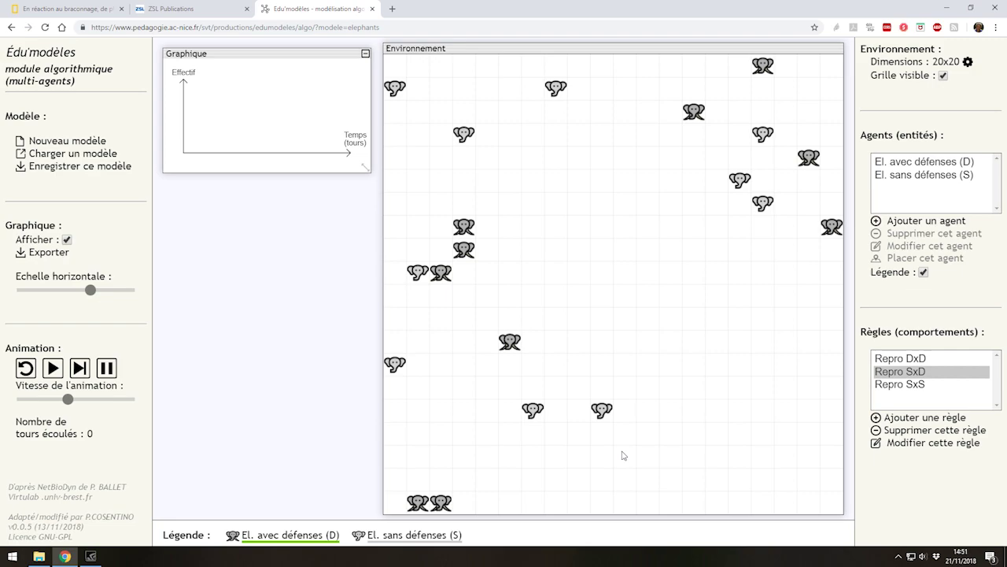
Run the elephant simulation without poachers, first slowly and at maximum animation speed, then reduce the speed and pause it.
click(55, 369)
drag(68, 399, 46, 400)
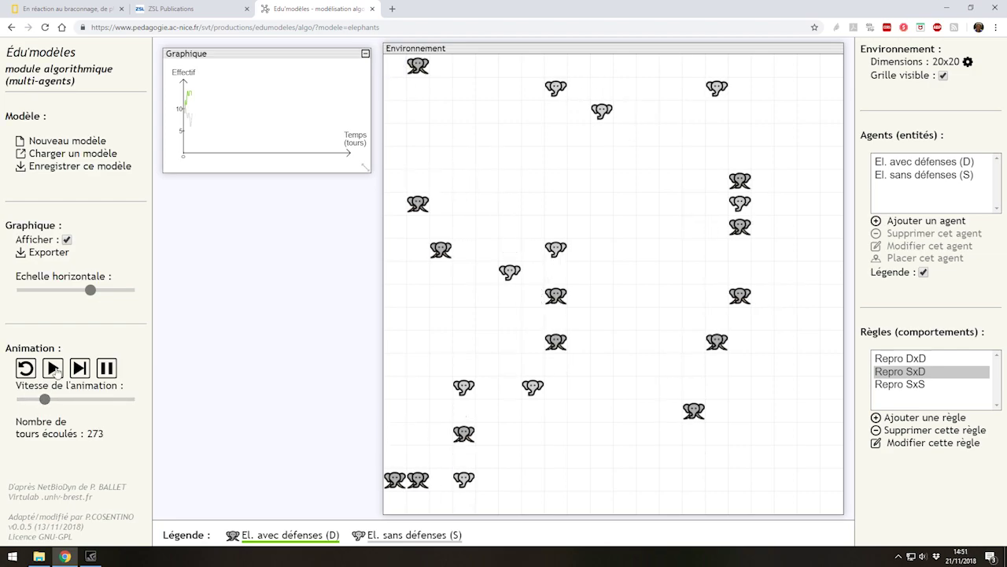
drag(44, 400, 132, 403)
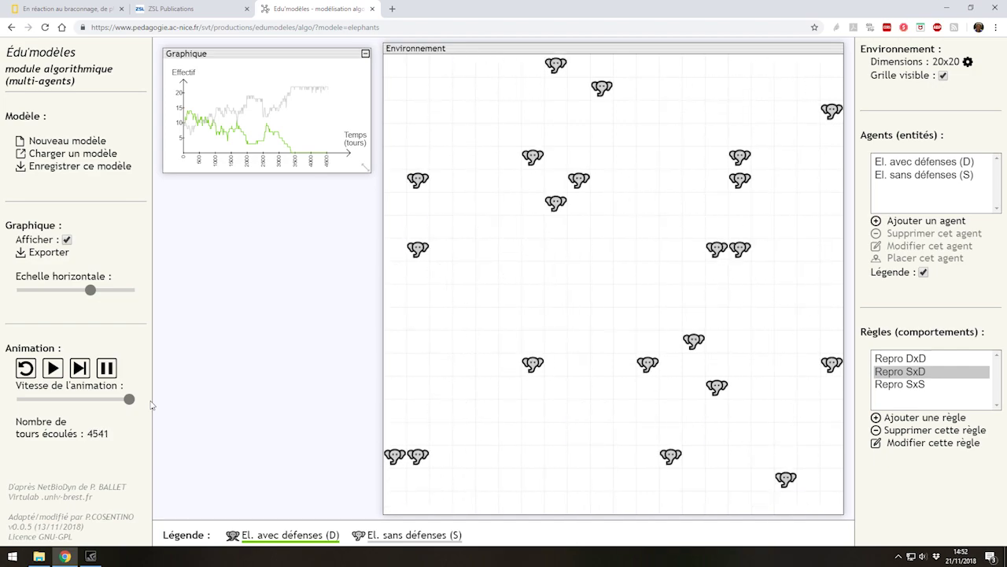
drag(128, 403, 57, 407)
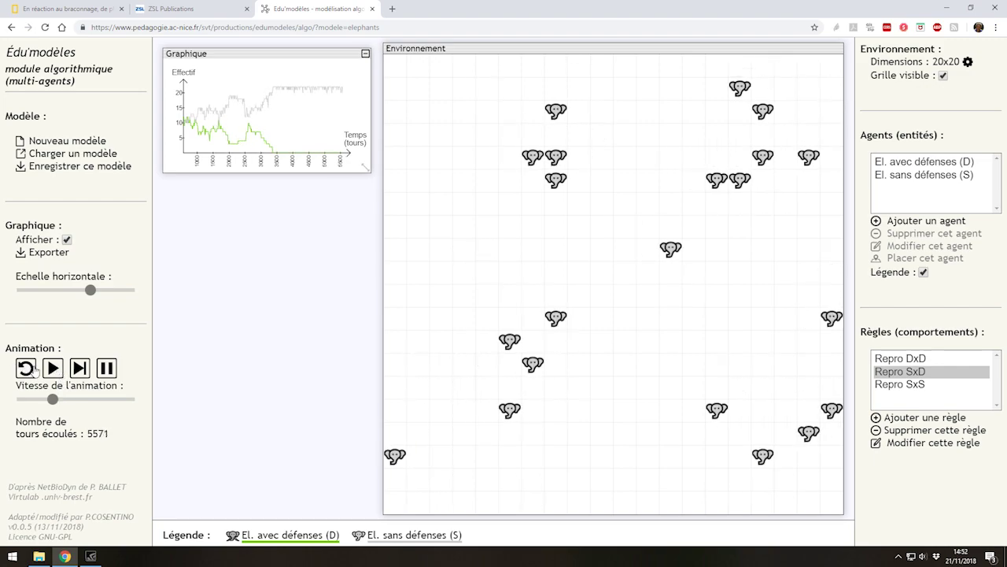
click(108, 371)
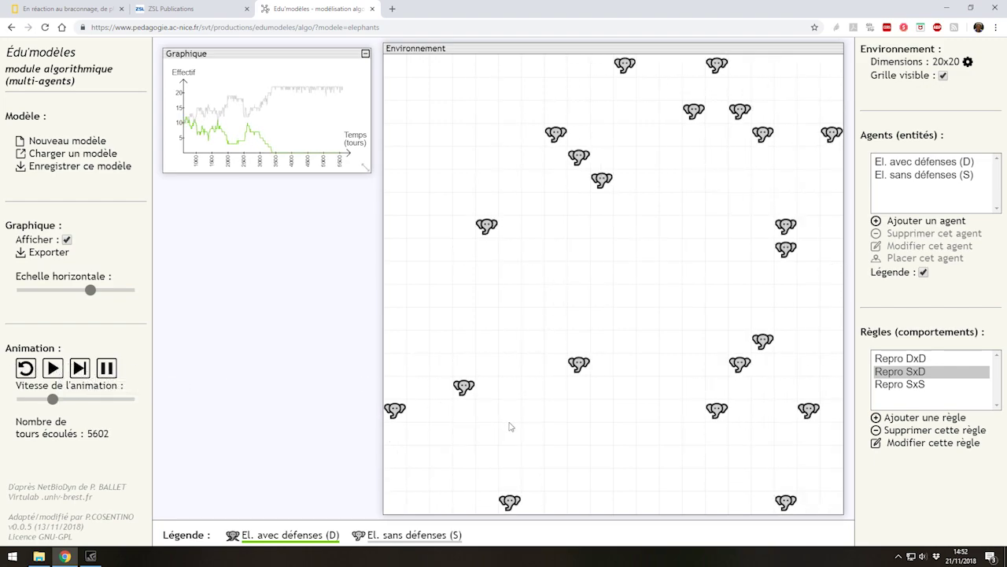
Add a mobile agent named Braconnier with a red circle appearance, 100% movement probability and 2 agents at startup.
click(901, 221)
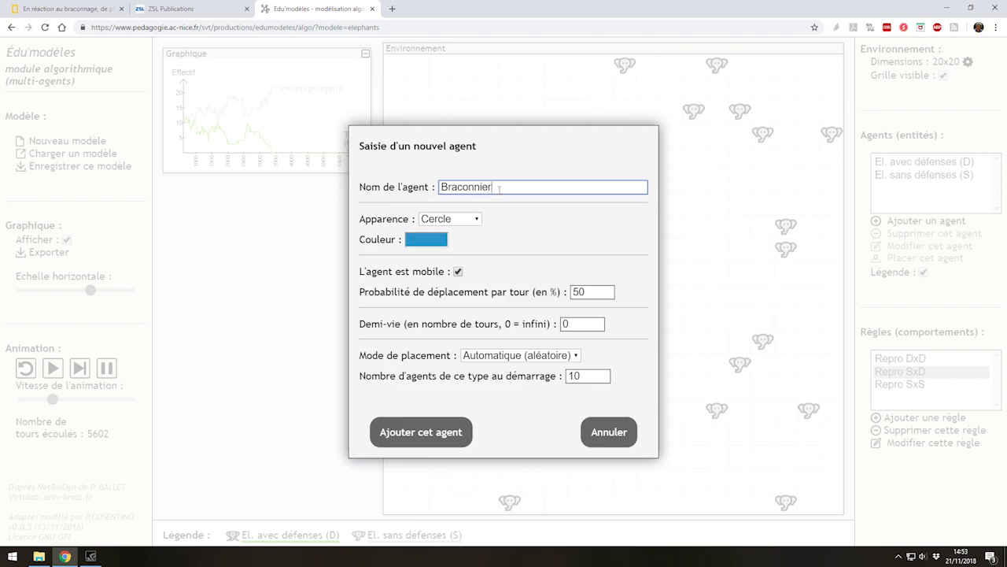
click(410, 241)
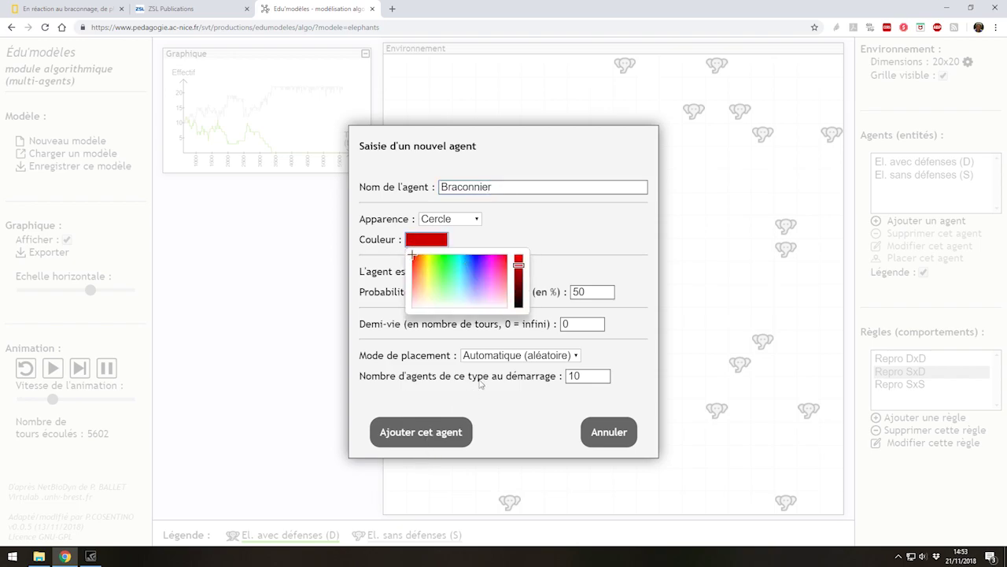
click(629, 244)
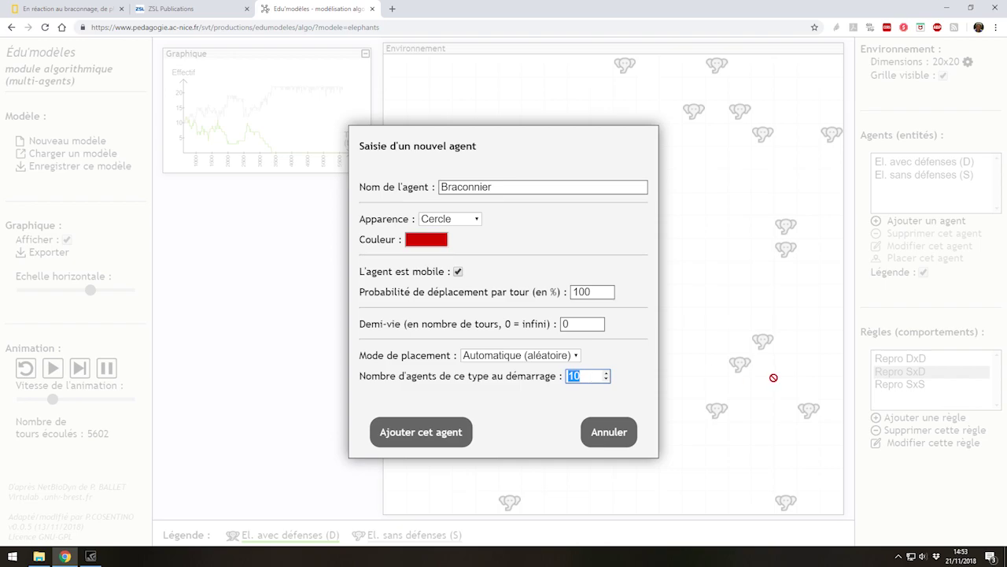
click(451, 446)
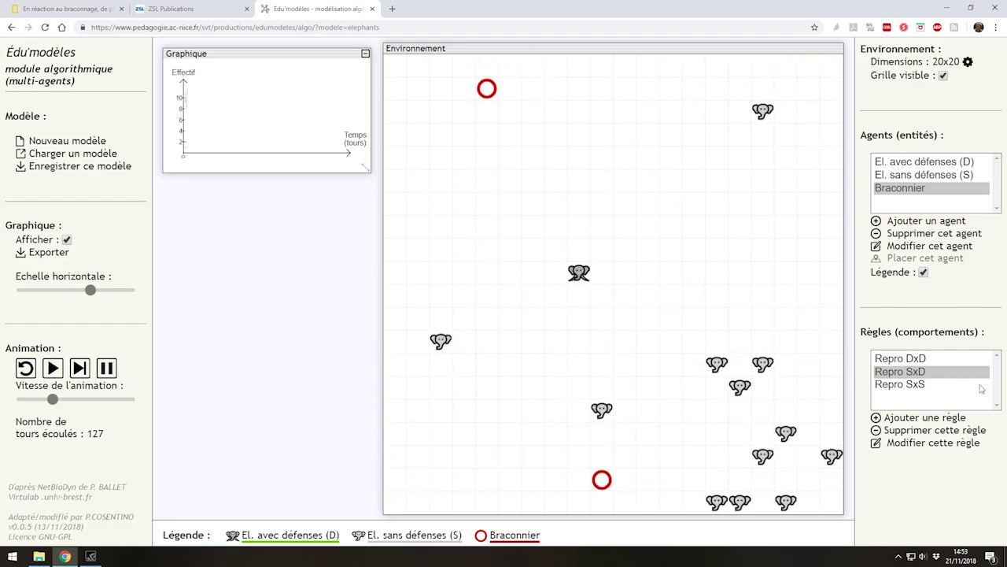
Add a reaction rule Braconnage at 100% probability, with reactants Braconnier and El. avec défenses (D) producing only Braconnier, and reset the model.
click(931, 416)
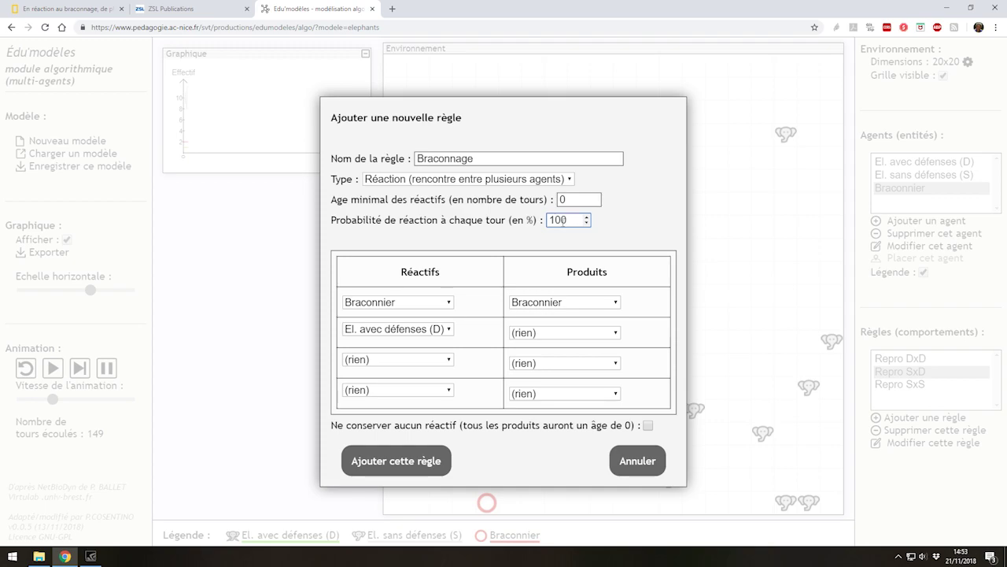
click(404, 464)
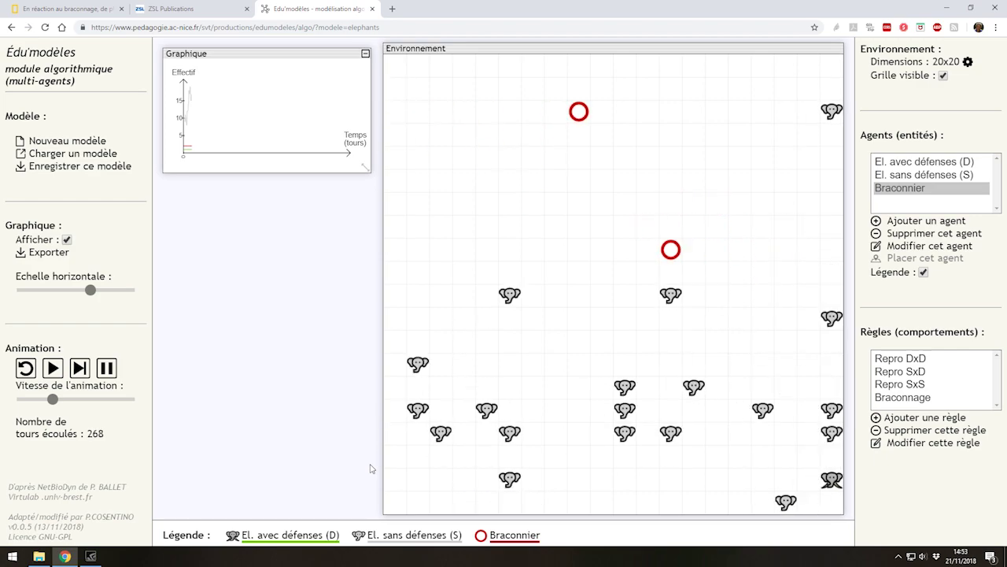
click(32, 368)
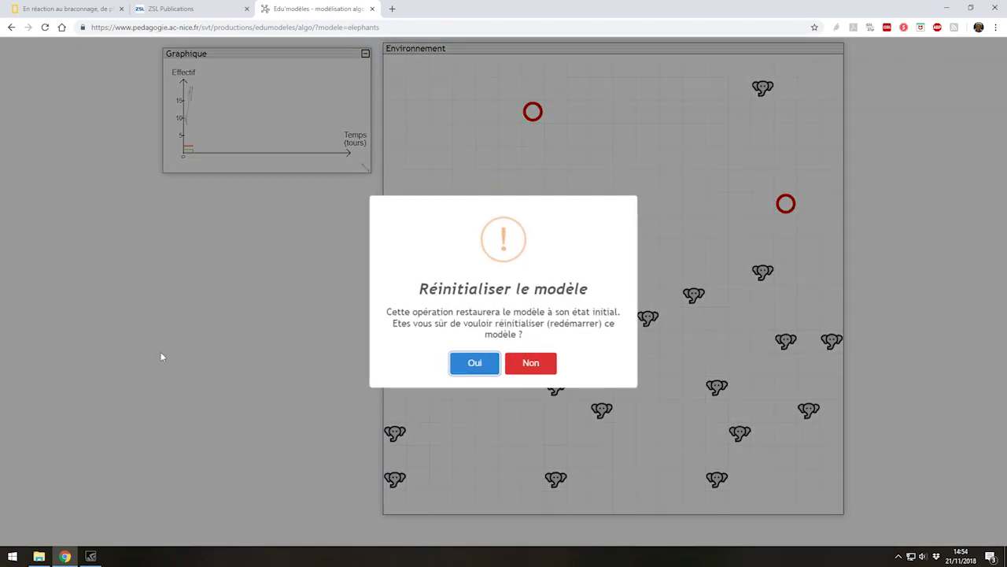
click(475, 363)
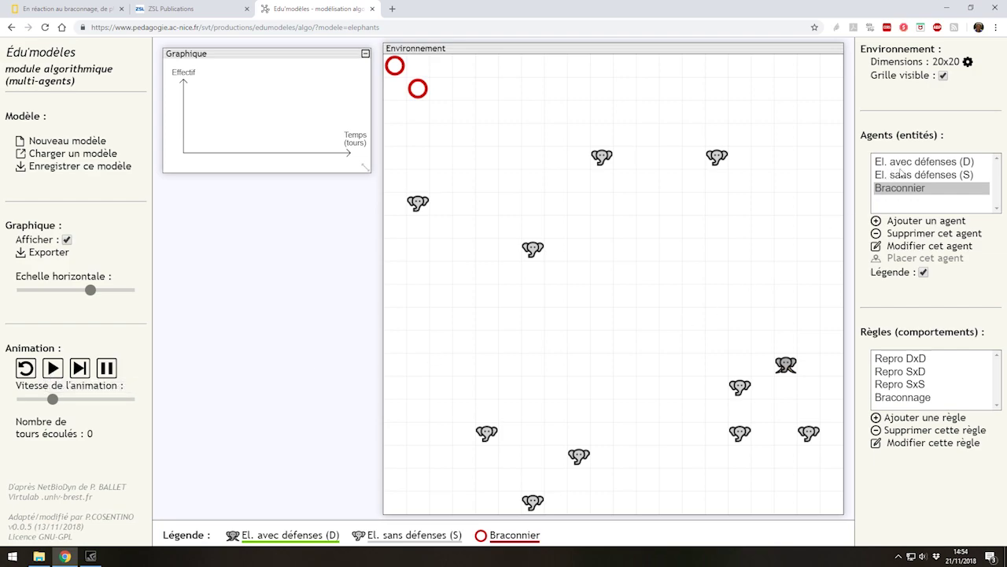
Check the environment's dimensions and maximum number of agents, and the El. sans défenses (S) agent's settings.
click(968, 62)
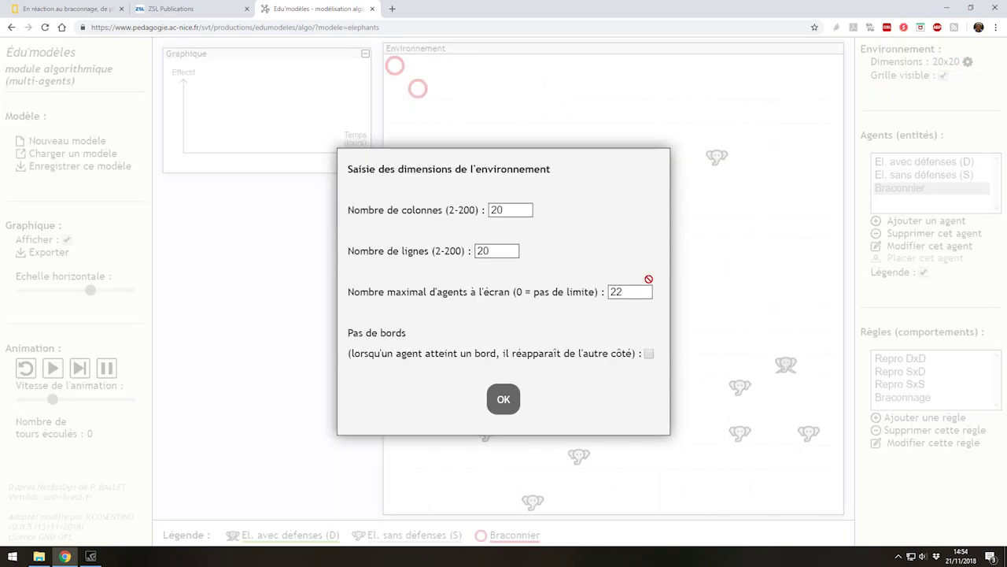
click(508, 408)
double_click(948, 176)
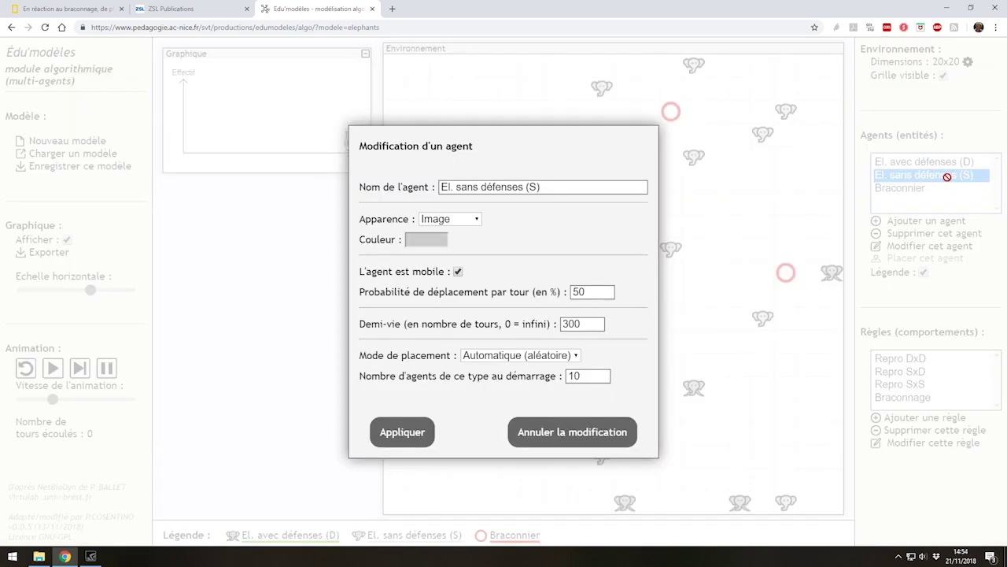
click(402, 433)
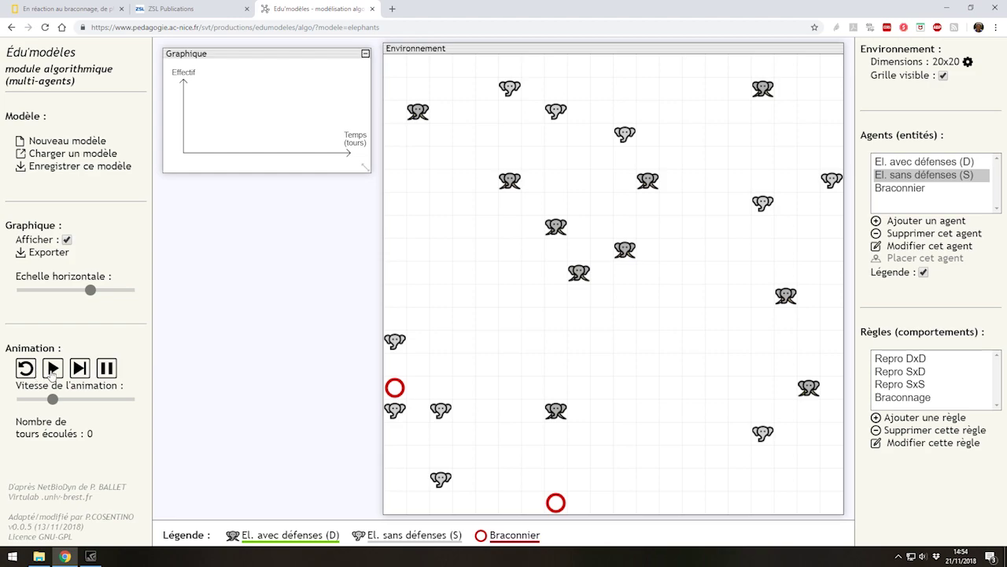
Run the simulation with poachers, raise the animation to maximum speed, slow it down again, and reset the model.
click(52, 369)
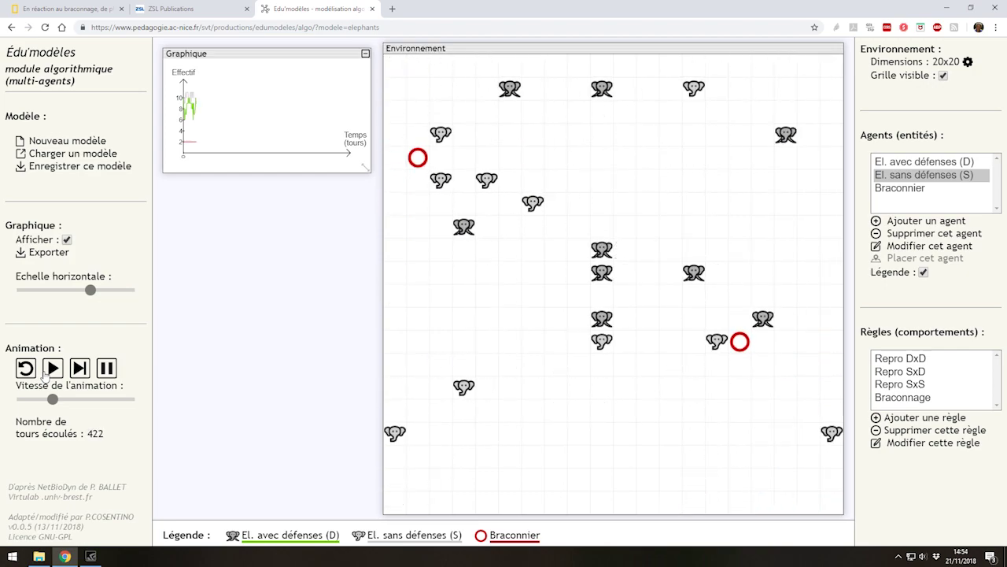
drag(52, 399, 131, 399)
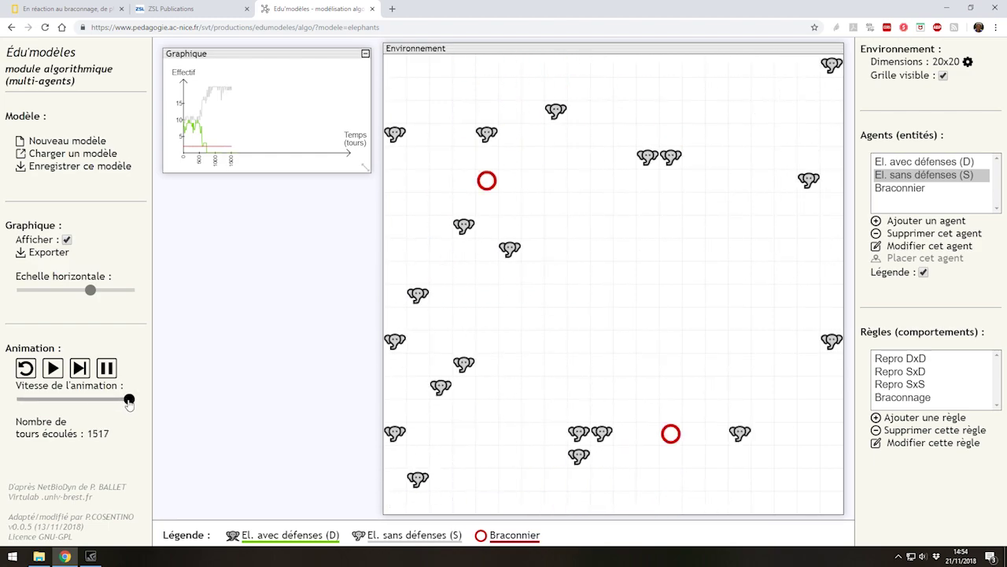
drag(129, 399, 22, 400)
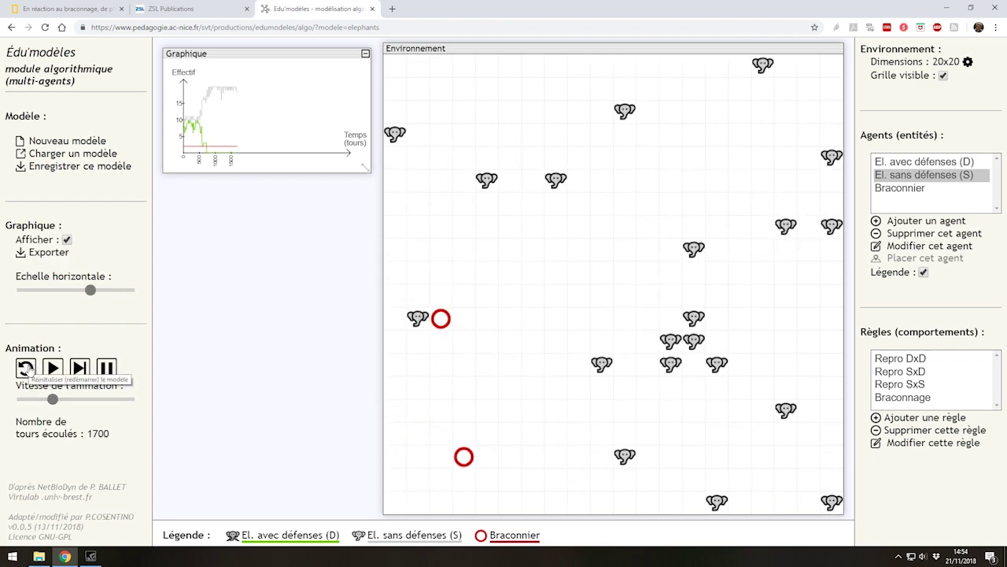
click(27, 368)
click(456, 358)
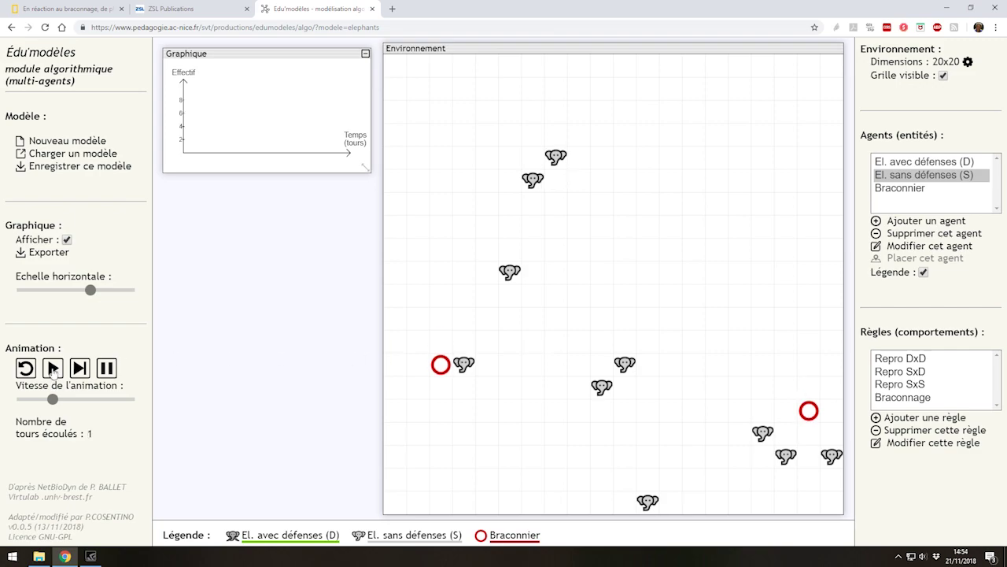
Repeat the poaching simulation from its initial state, accelerate it to maximum speed, slow it back down, and reset the model again.
click(26, 368)
click(472, 362)
click(52, 368)
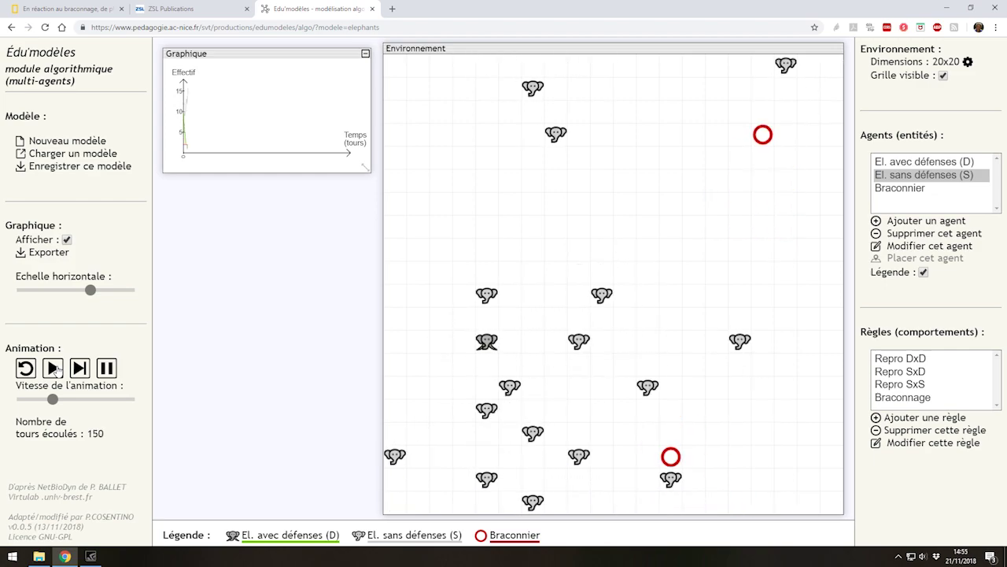
drag(56, 397, 129, 399)
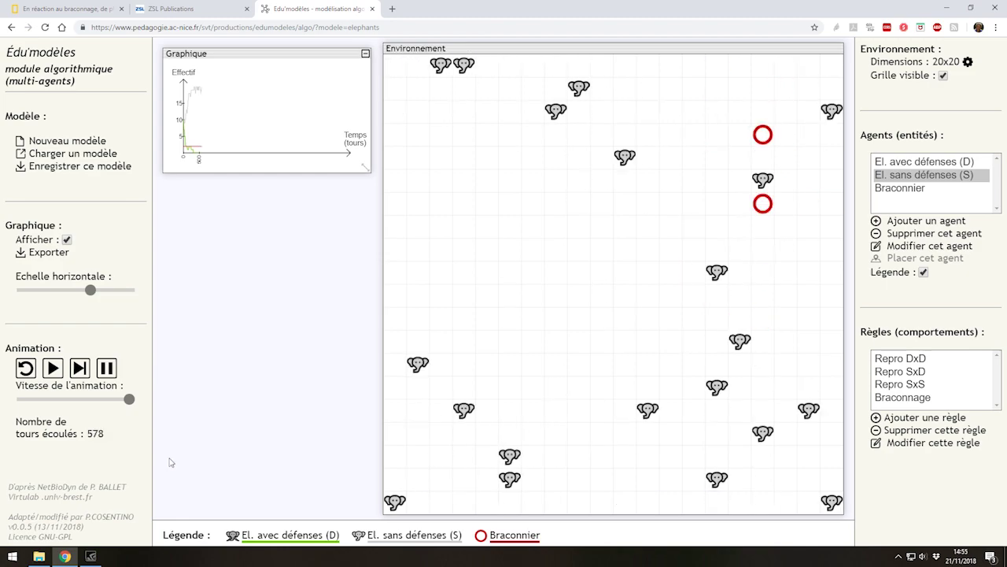
drag(127, 399, 45, 399)
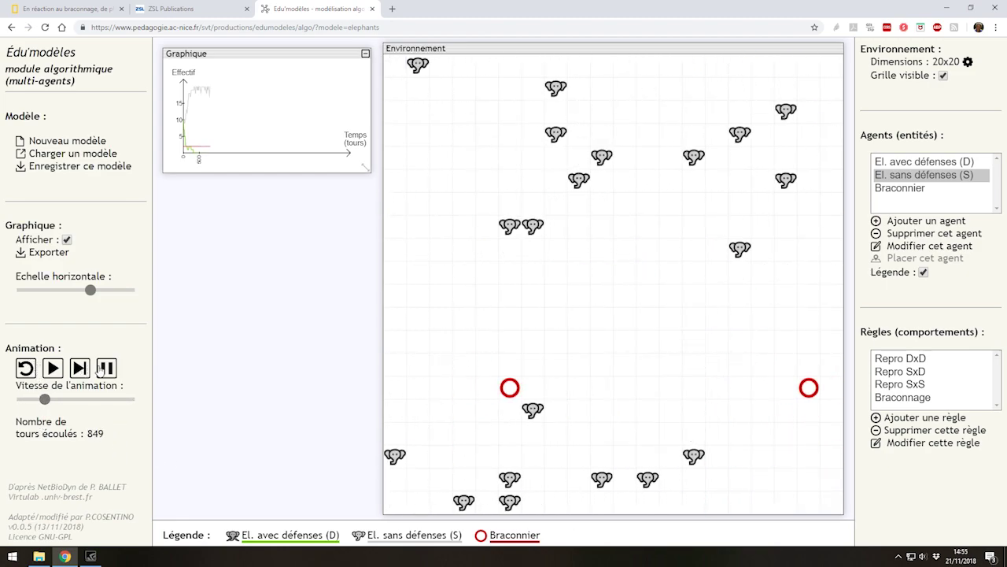
click(25, 367)
click(475, 364)
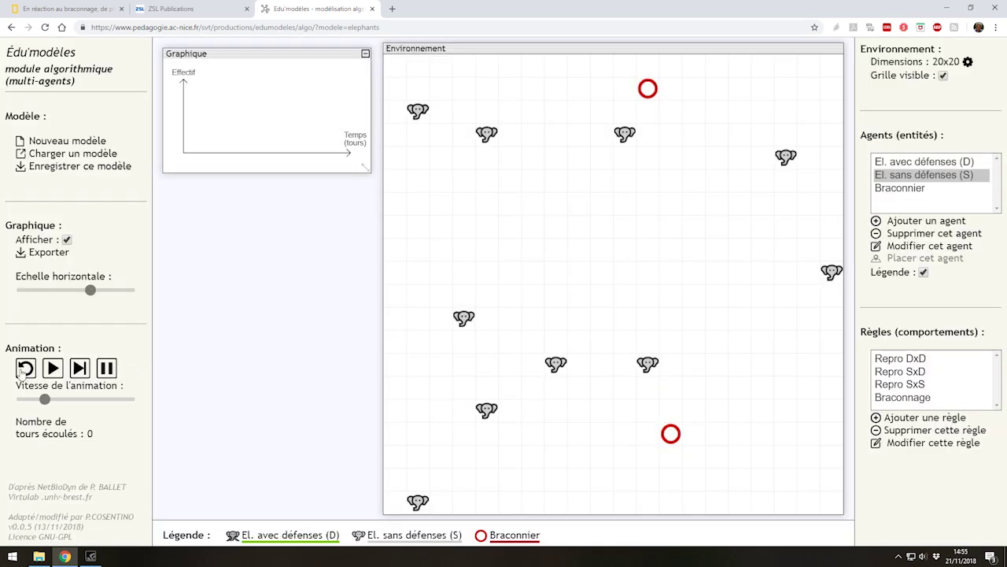
Restore the model's initial state, run the simulation with poachers, raise the animation speed to maximum, and slow it down again.
click(53, 369)
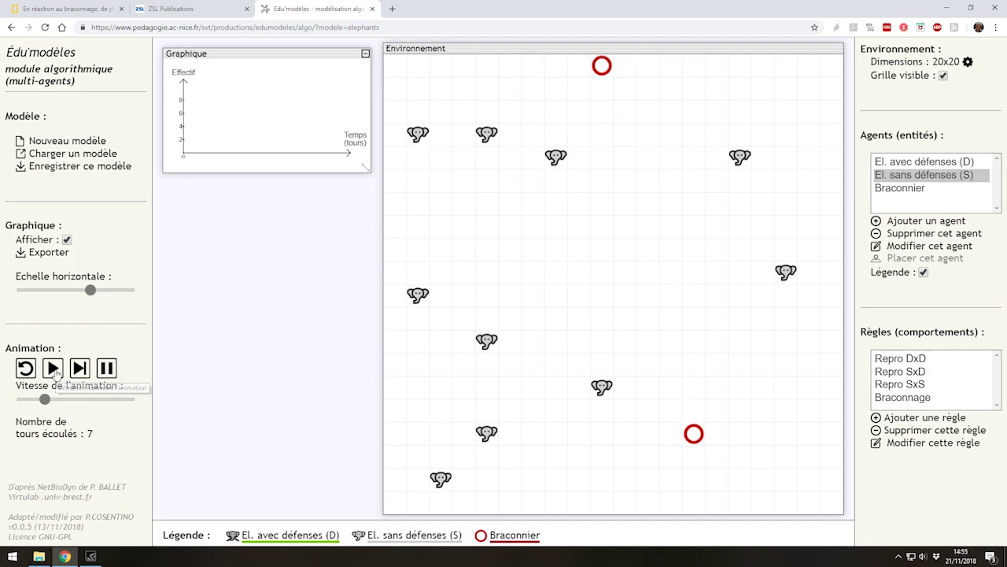
click(25, 368)
click(474, 363)
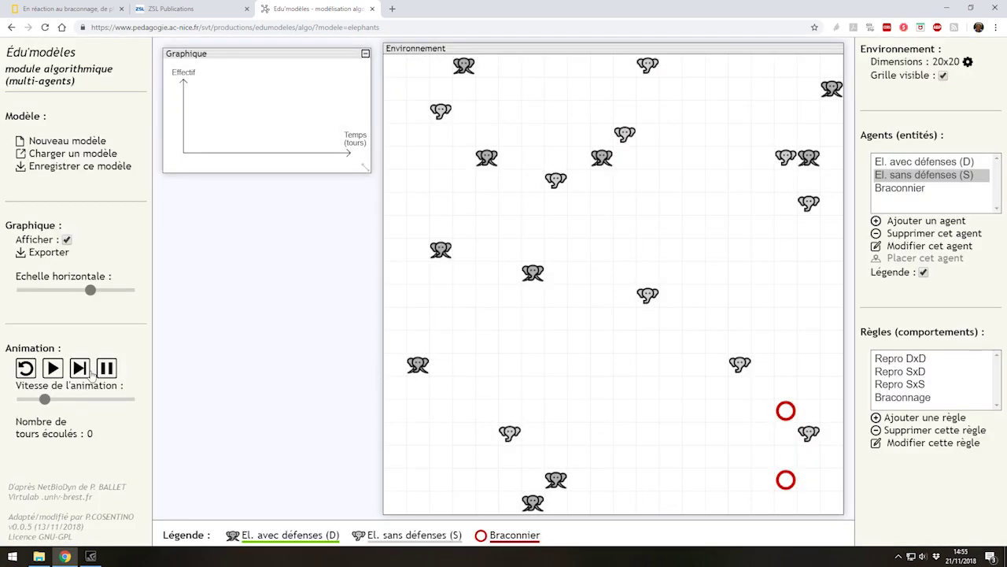
click(53, 370)
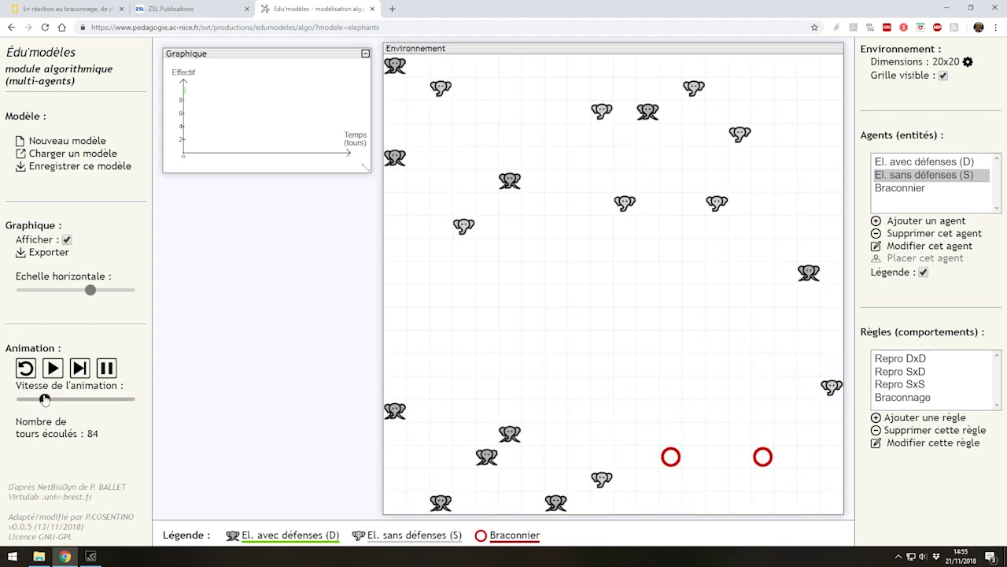
drag(45, 399, 165, 405)
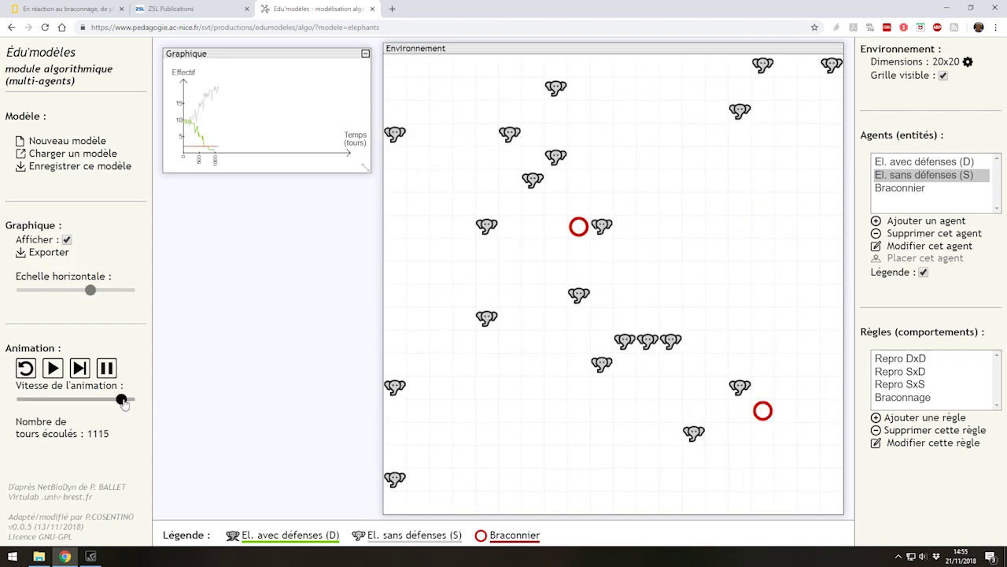
drag(129, 400, 53, 400)
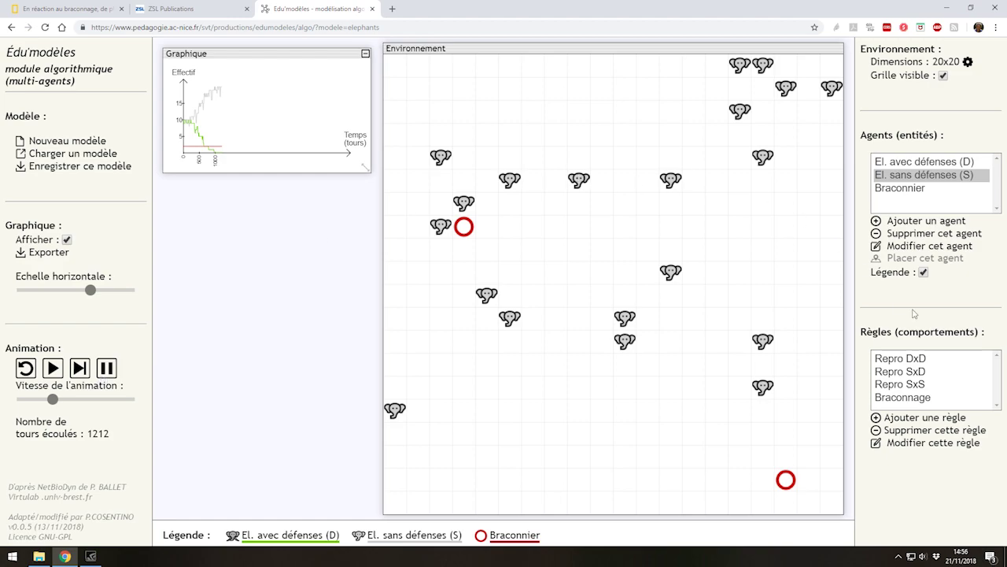
Delete the Braconnier agent from the model and confirm the deletion.
click(898, 188)
click(911, 236)
click(477, 355)
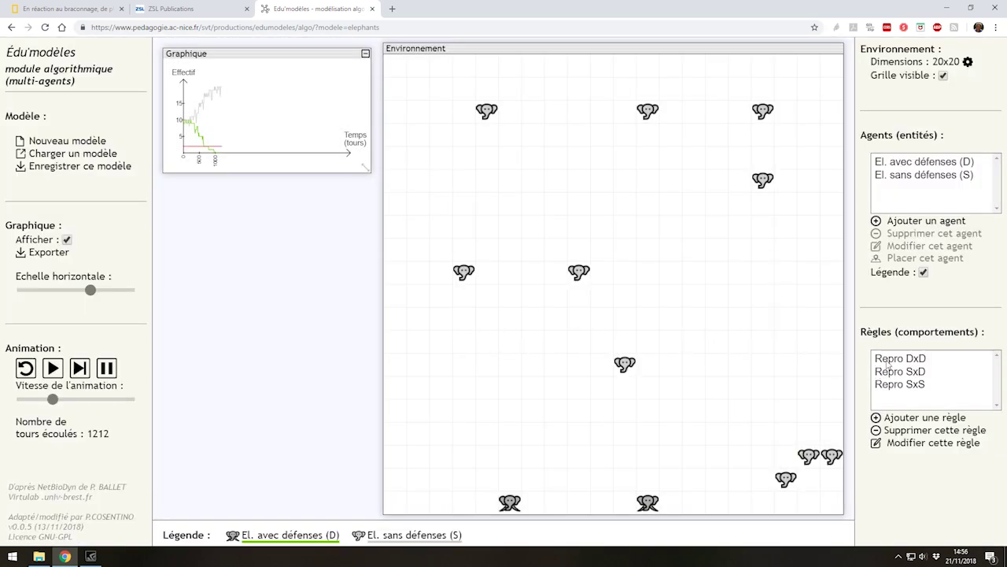
Review both elephant agents' settings and set the half-life of El. avec défenses (D) to 400 turns.
double_click(919, 163)
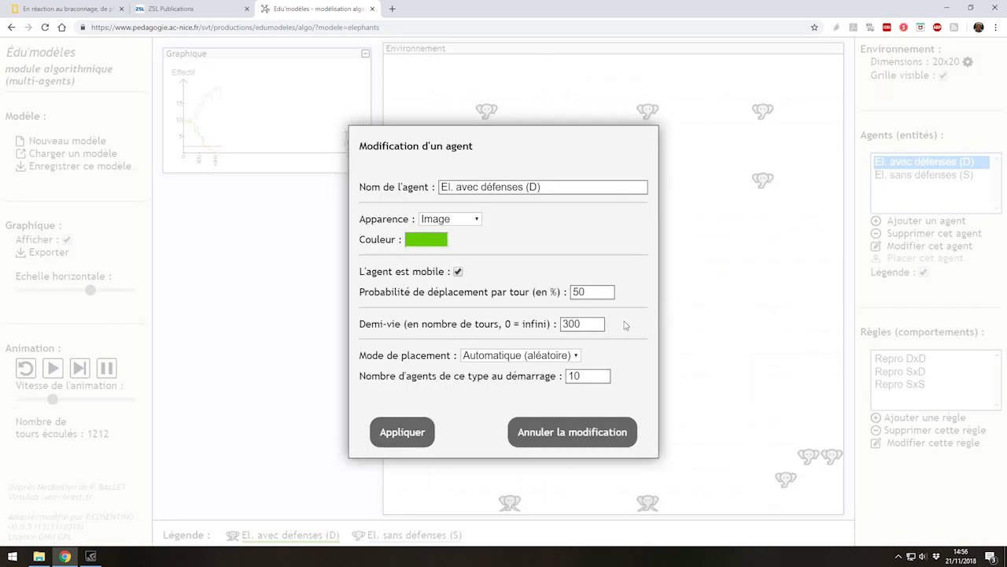
click(406, 438)
double_click(942, 178)
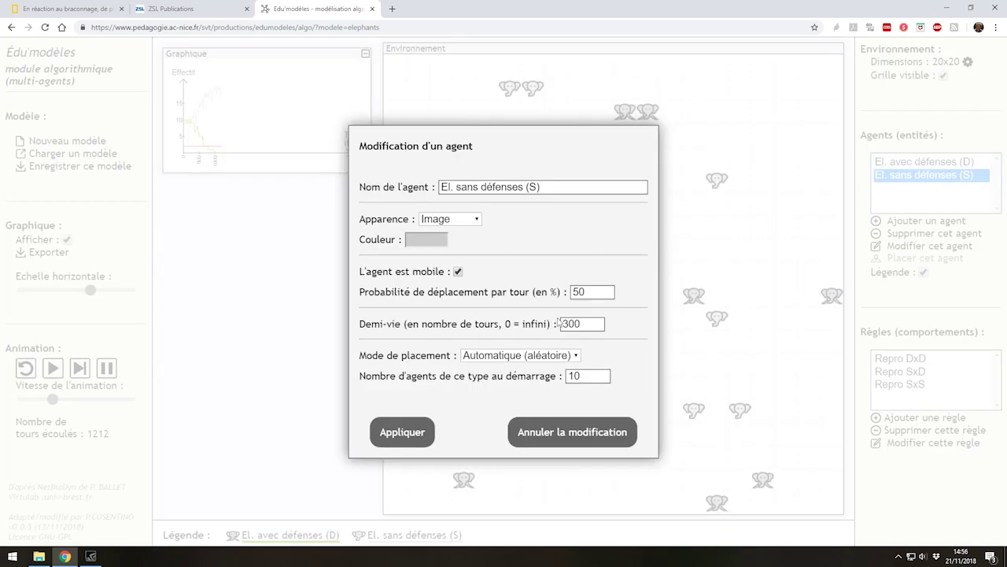
click(398, 440)
double_click(929, 162)
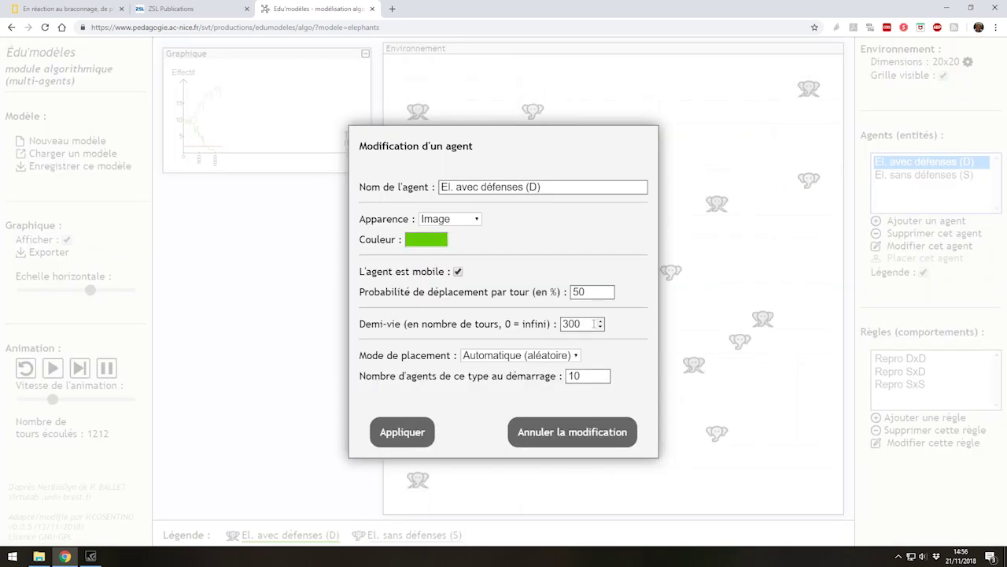
double_click(593, 324)
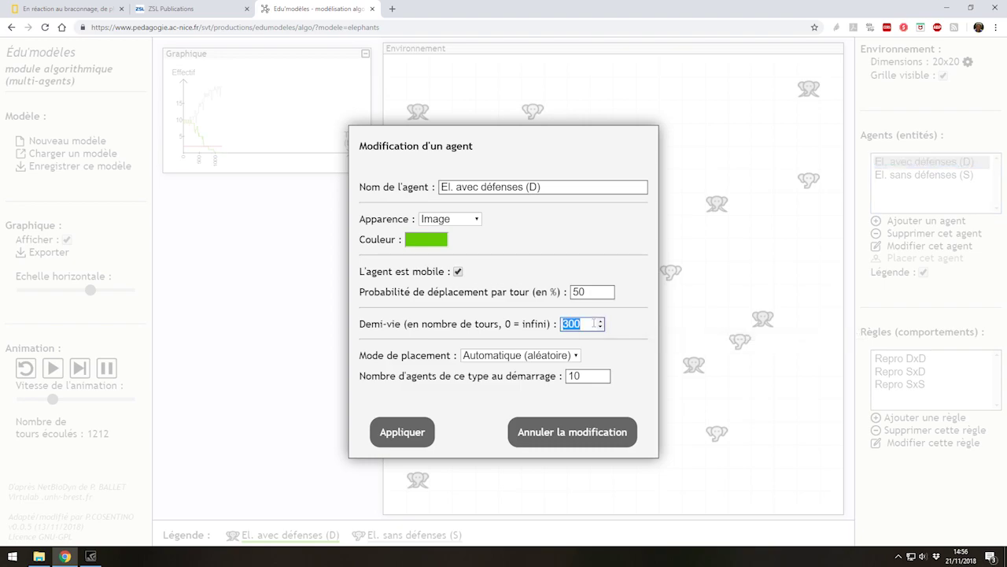
text(400)
click(402, 434)
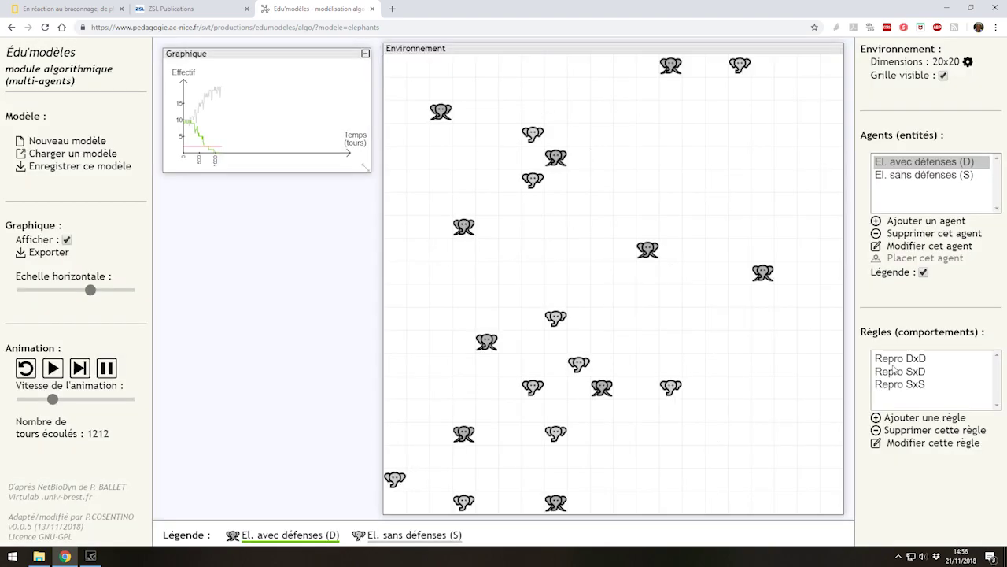
Check the Repro DxD rule without changing it, and set the Repro SxS rule's reaction probability to 30%.
double_click(895, 360)
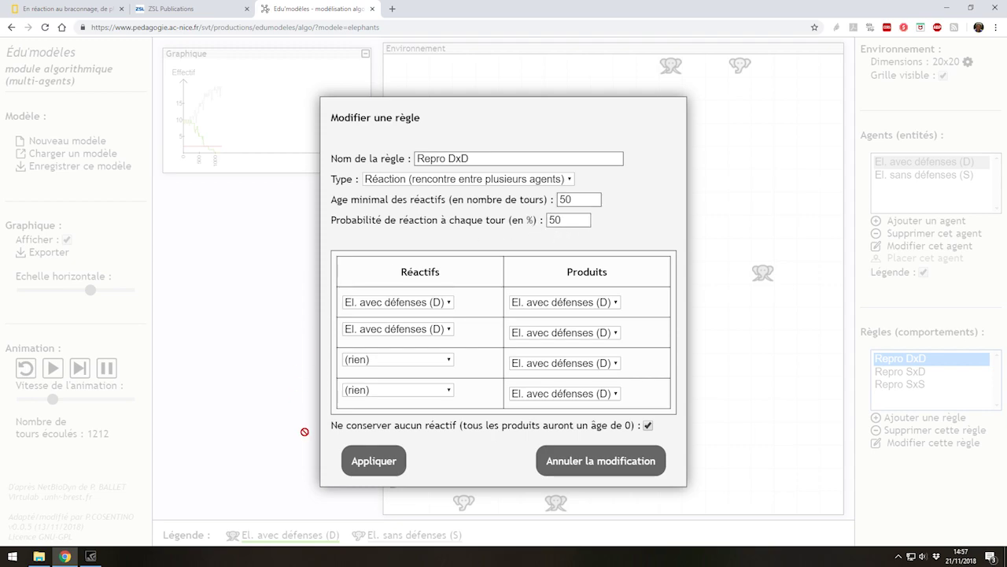
click(566, 466)
double_click(921, 386)
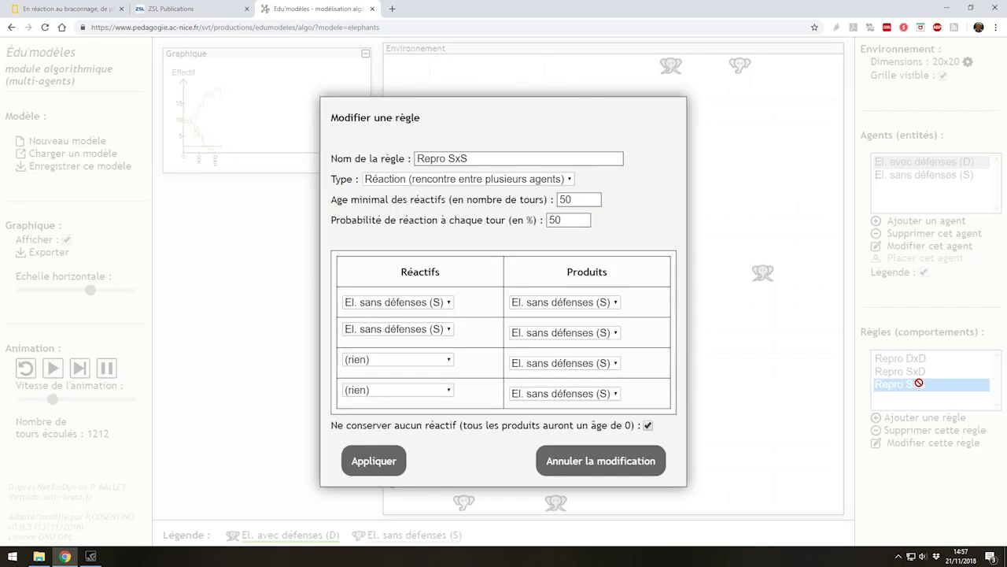
double_click(567, 220)
text(30)
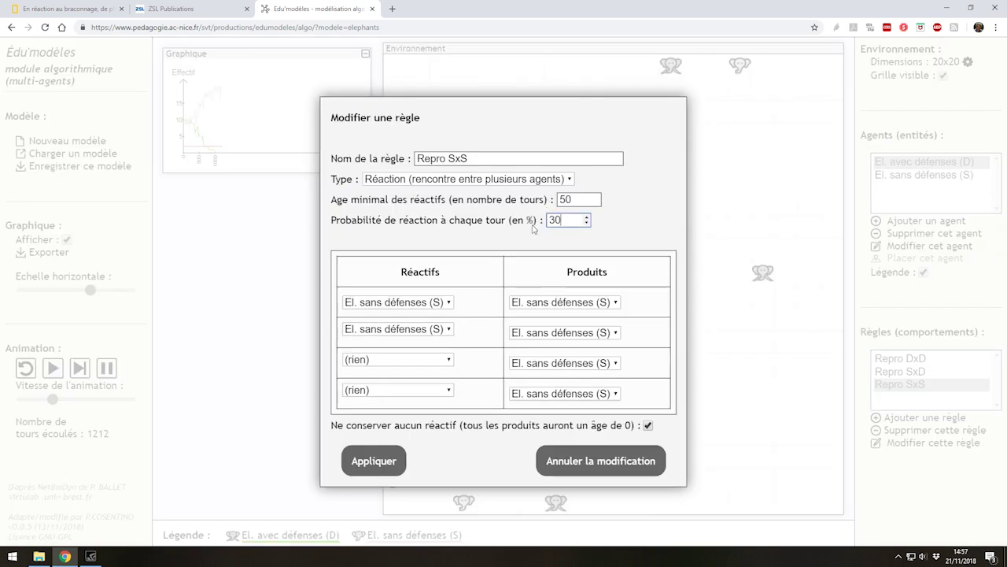
click(386, 461)
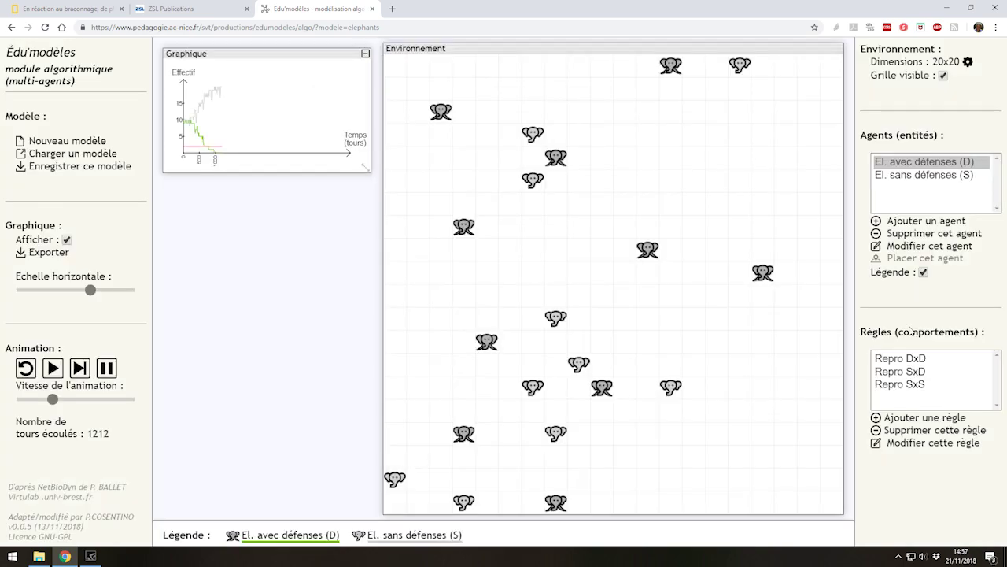
Set the Repro SxD rule's reaction probability to 40%.
double_click(925, 370)
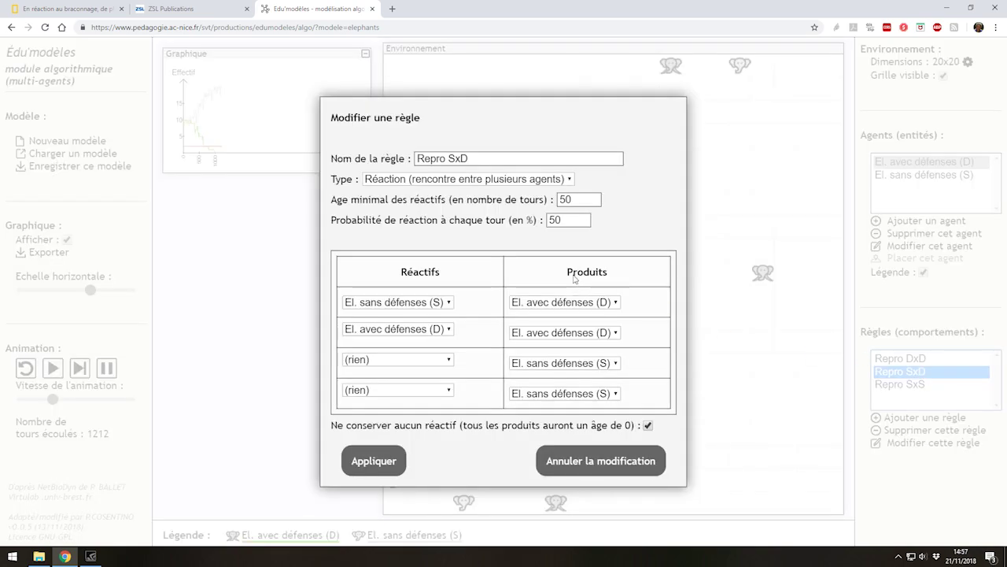
double_click(566, 223)
text(30)
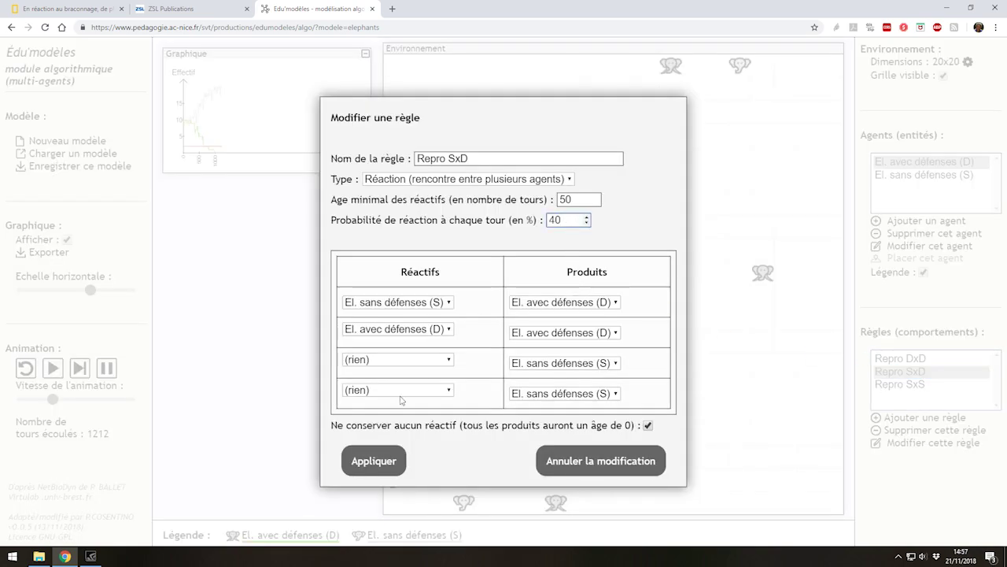
click(363, 462)
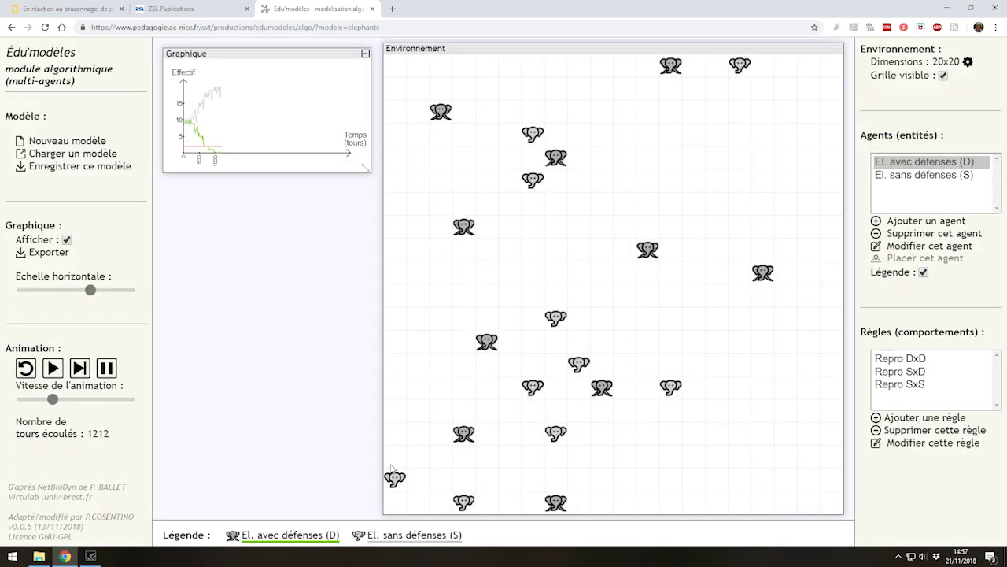
Run the model without poachers from its initial state at maximum animation speed, and pause it after about 3200 turns.
click(32, 374)
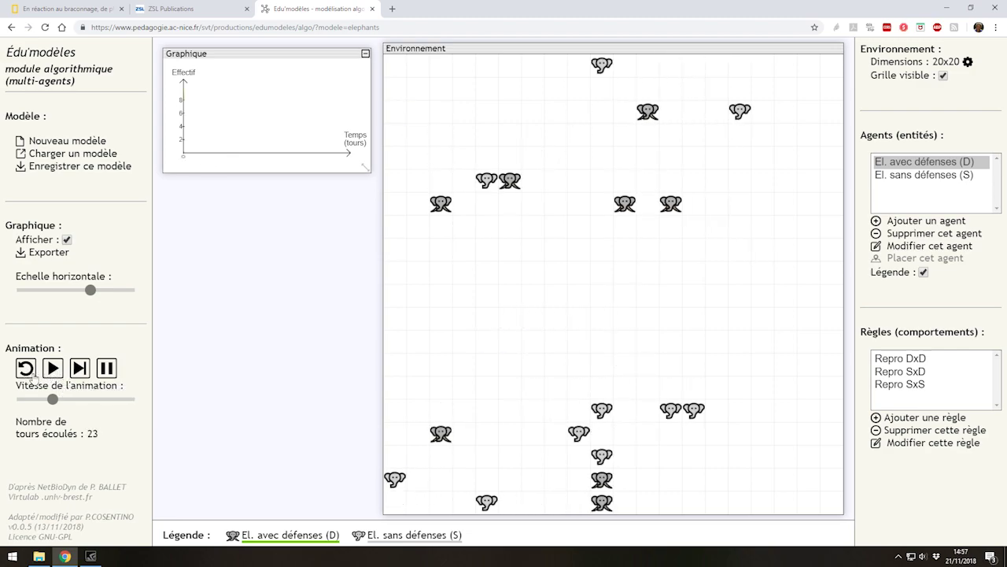
click(32, 377)
click(477, 364)
click(52, 368)
drag(53, 399, 143, 405)
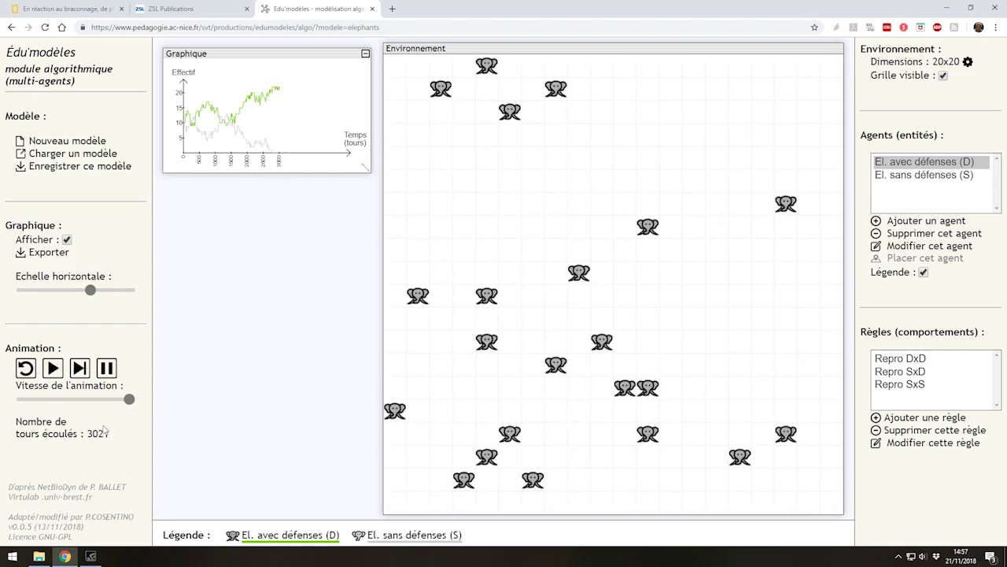
click(106, 367)
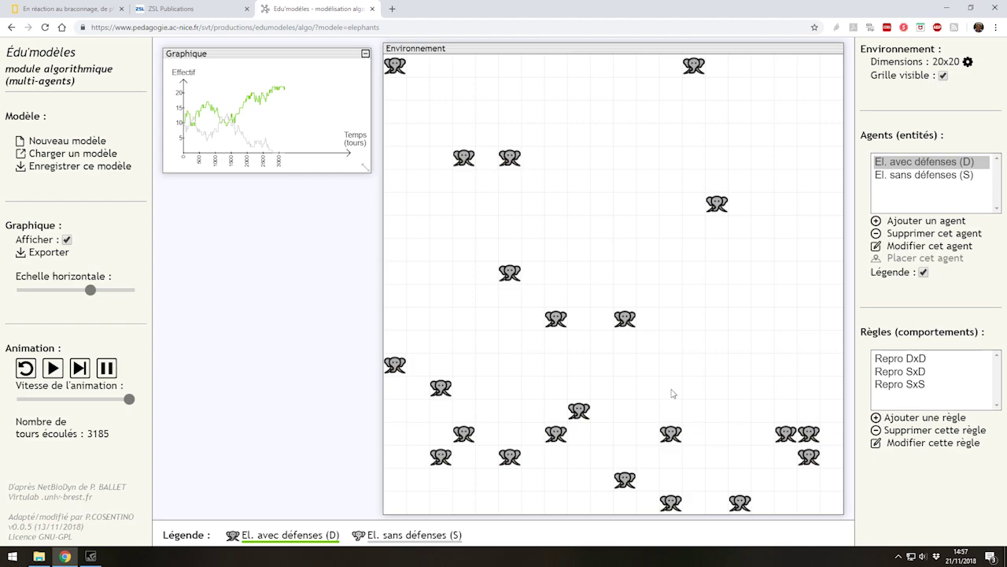
Set the half-life of the El. avec défenses (D) agent to 300 turns.
double_click(941, 164)
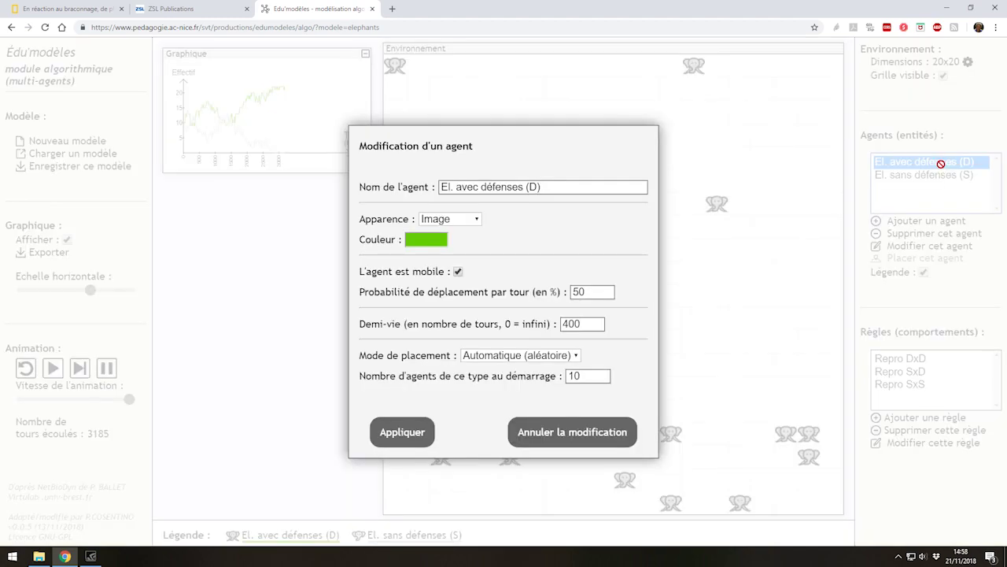
double_click(599, 323)
text(300)
click(383, 441)
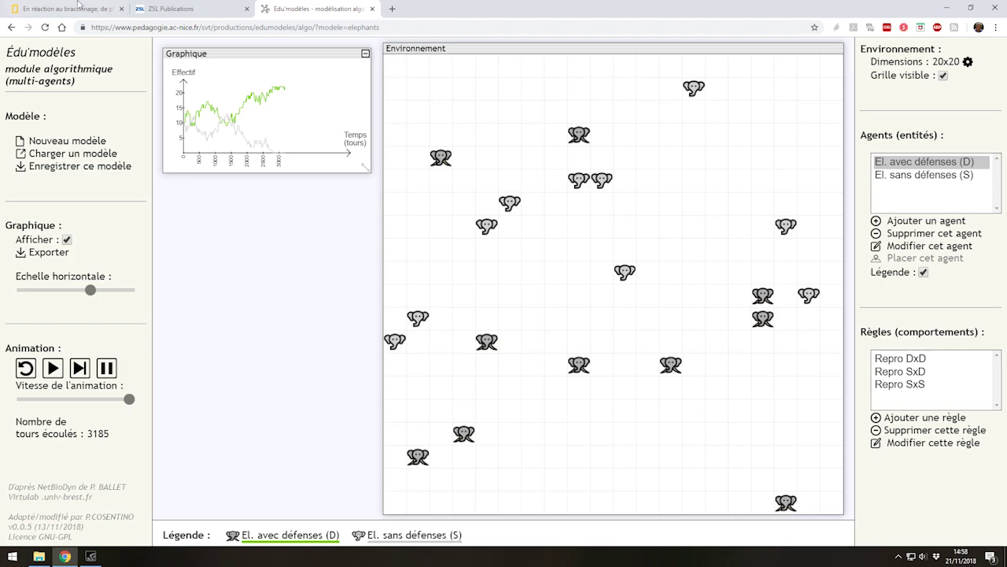
Review the National Geographic article on tuskless elephants and highlight the ZSL abstract's statements on selective hunting and genetic drift.
click(77, 6)
scroll(358, 244, up, 10)
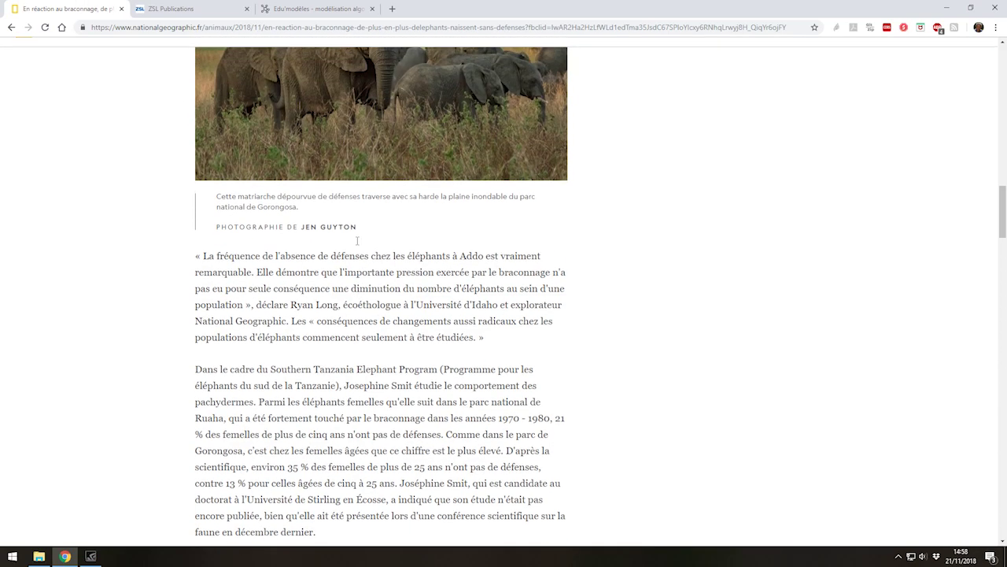
scroll(358, 244, up, 10)
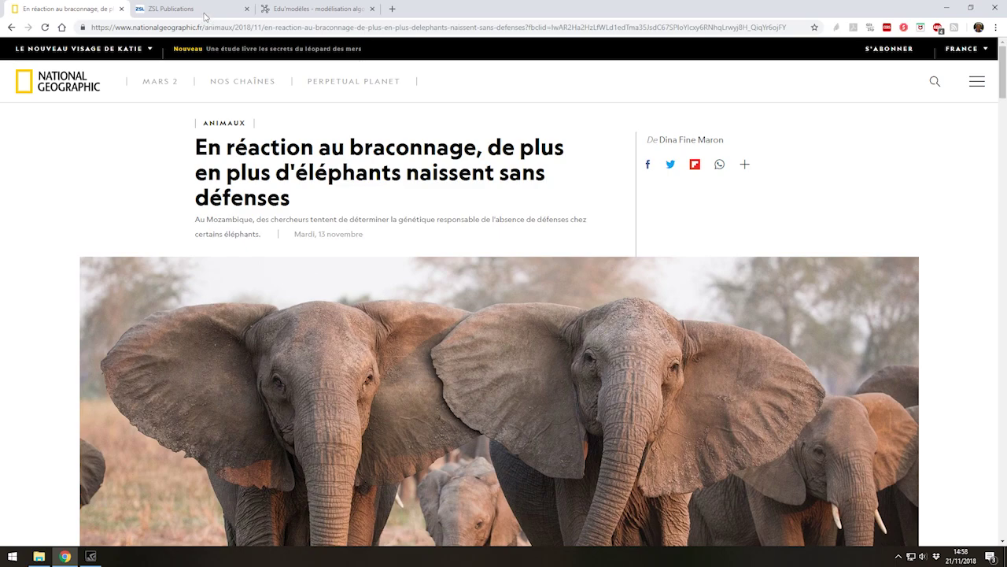
click(205, 8)
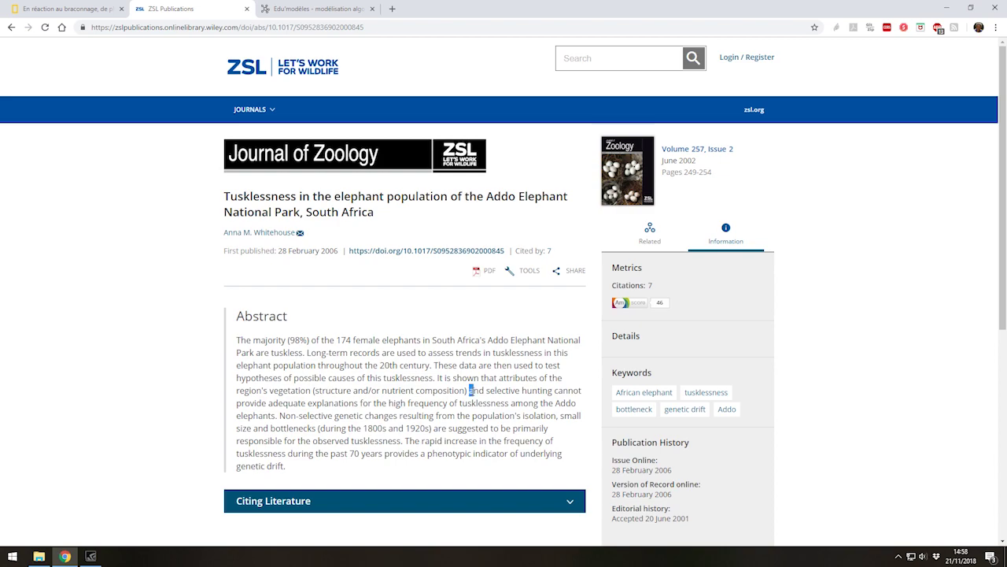
drag(473, 391, 282, 419)
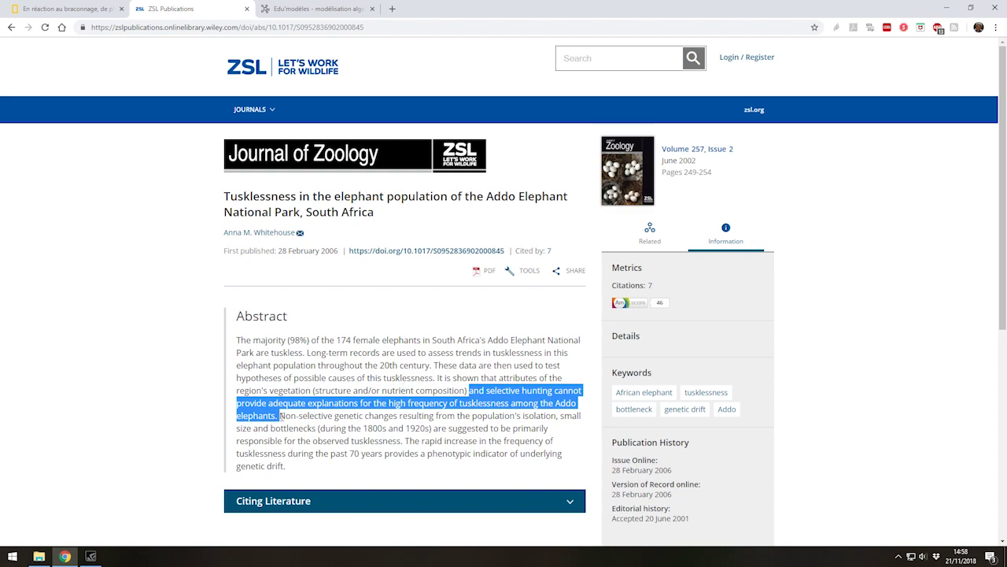
click(281, 416)
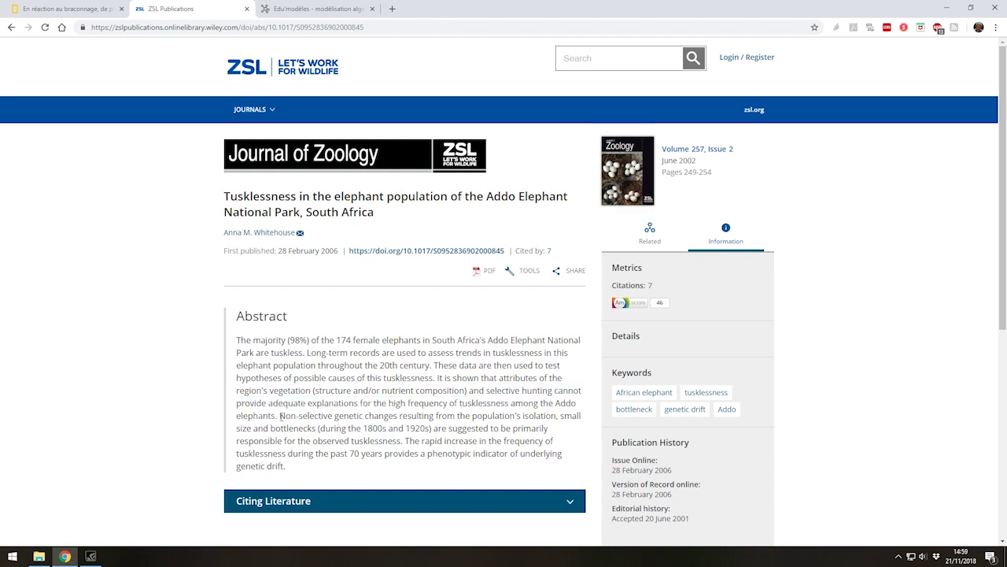
drag(281, 416, 313, 467)
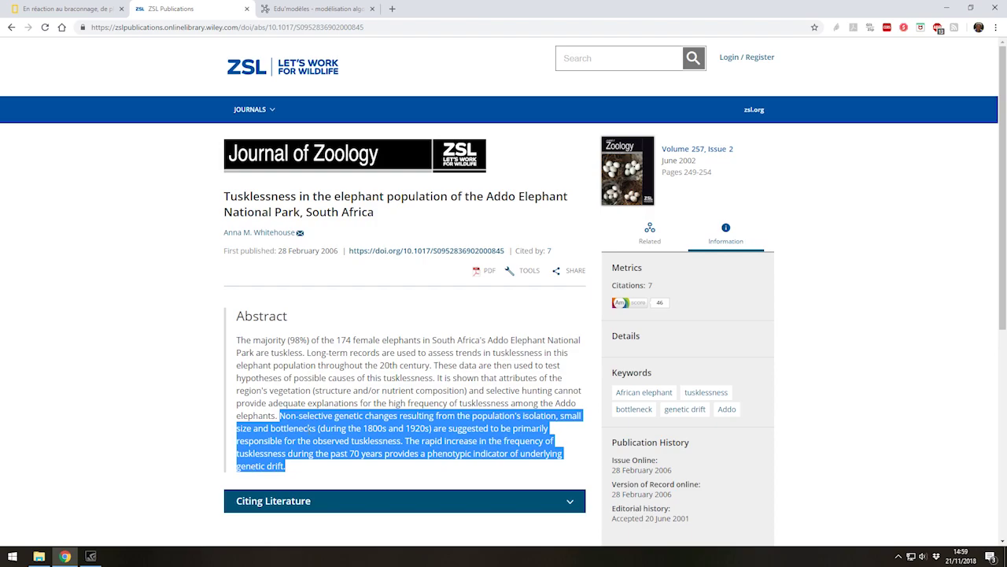
Return to the elephant model and set the reaction probability of the Repro SxD and Repro SxS rules to 50%.
click(336, 8)
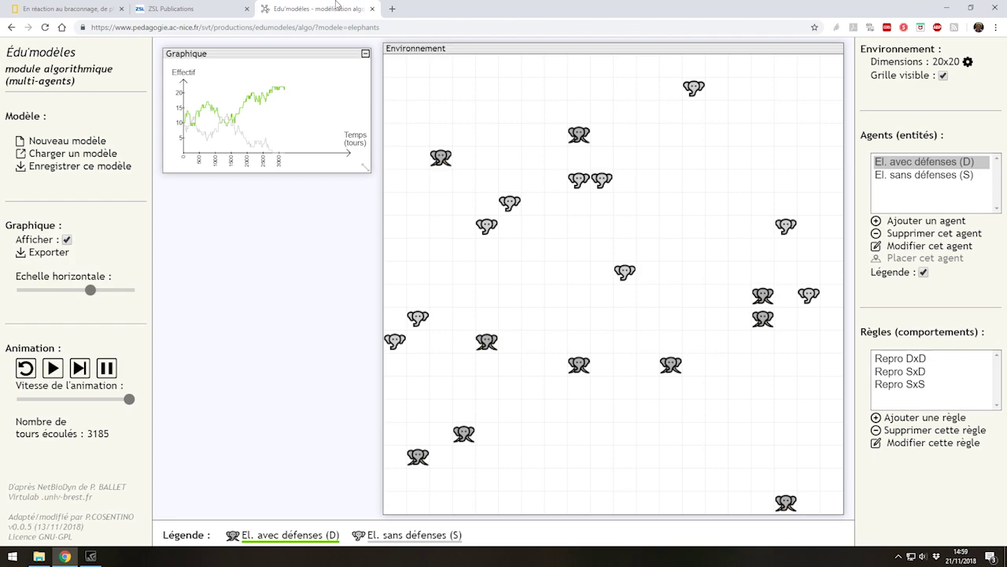
double_click(903, 371)
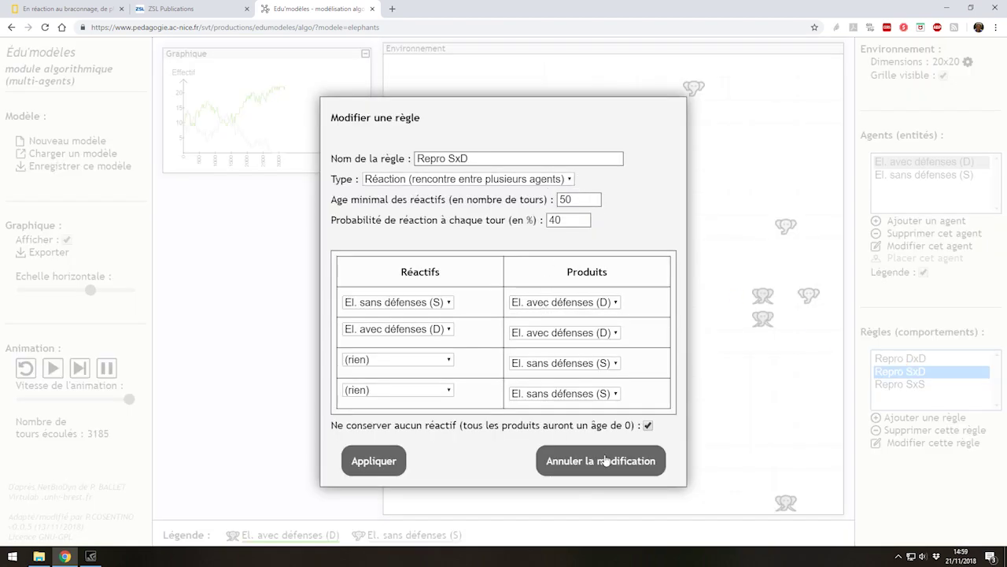
double_click(567, 219)
text(100)
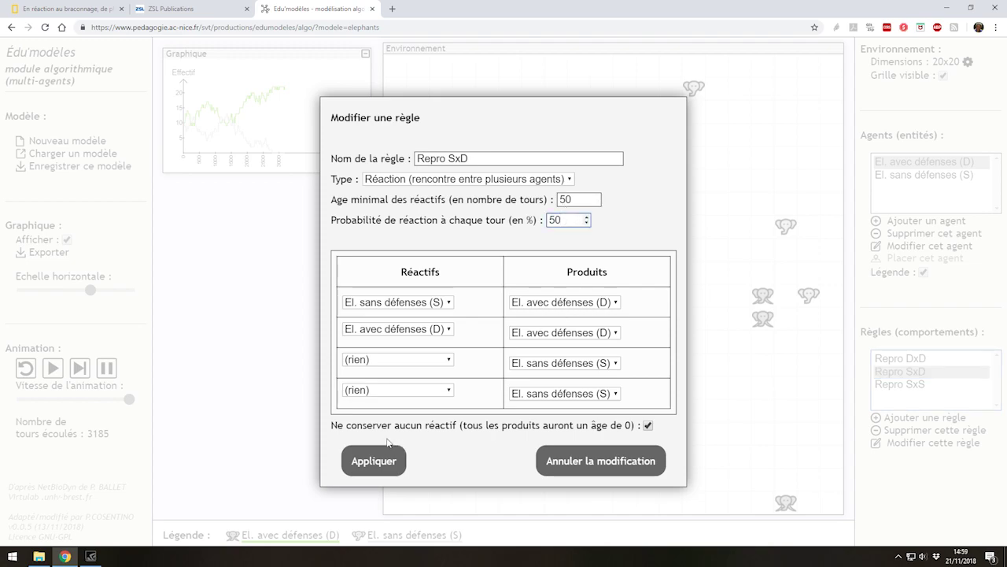
click(378, 460)
double_click(890, 384)
double_click(557, 219)
text(100)
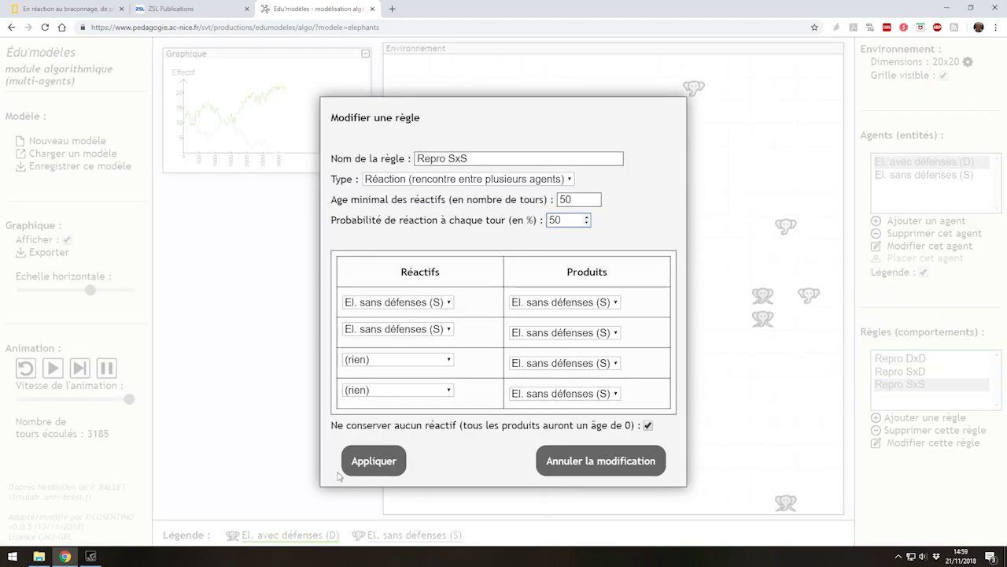
click(352, 466)
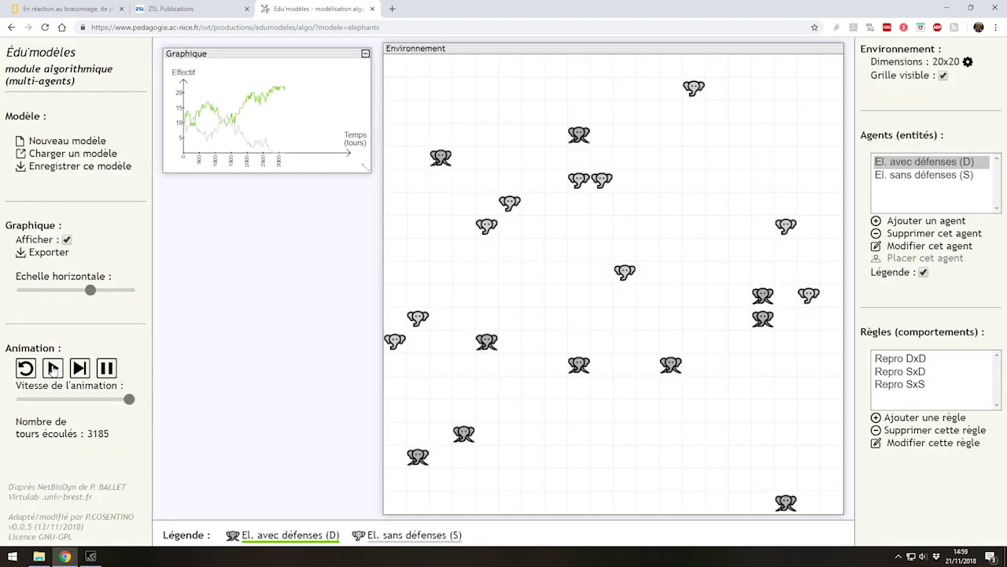
Rerun the equal-fitness model from its initial state, pause it after about 3500 turns, and briefly revisit the ZSL abstract.
click(25, 368)
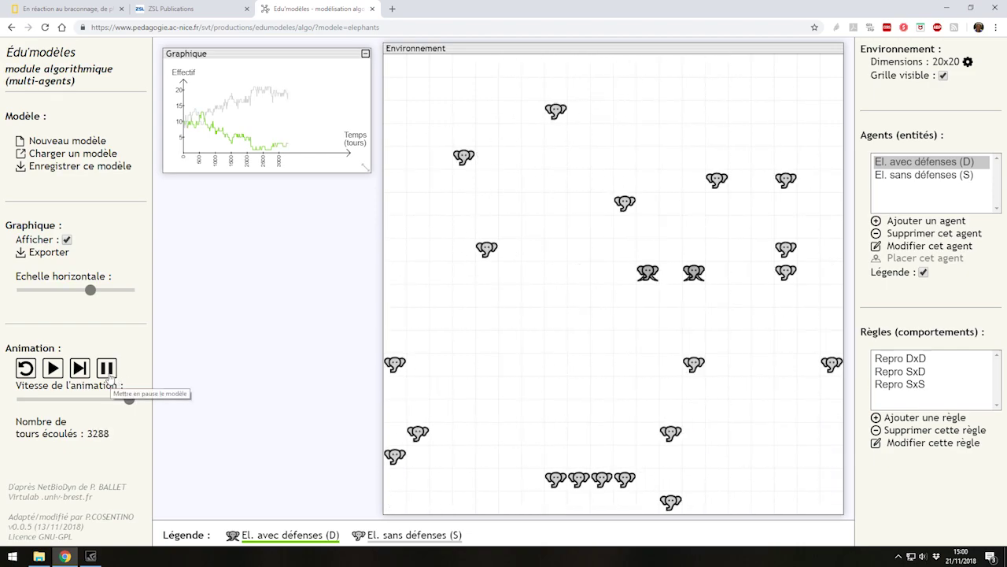
click(108, 378)
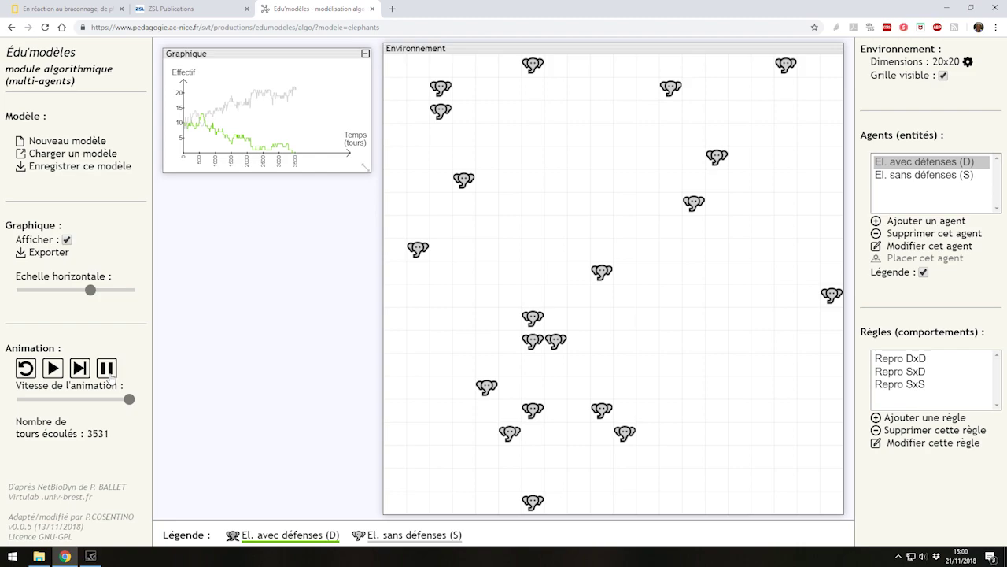
click(153, 6)
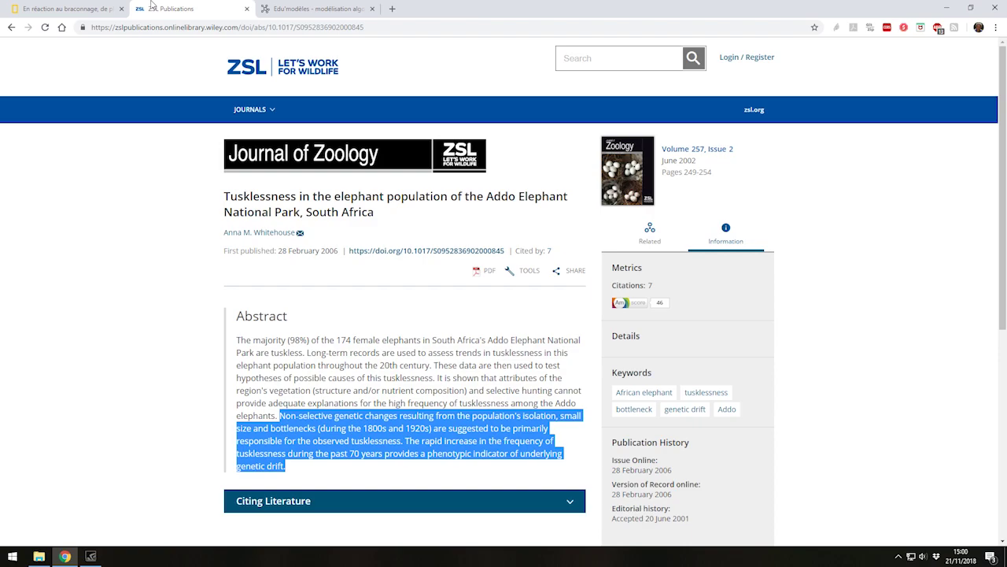
click(318, 8)
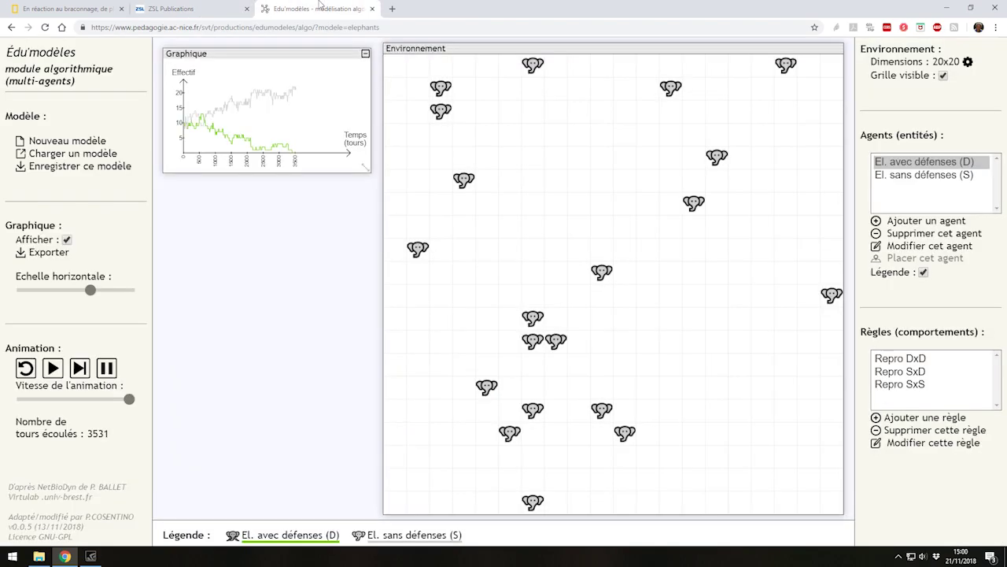